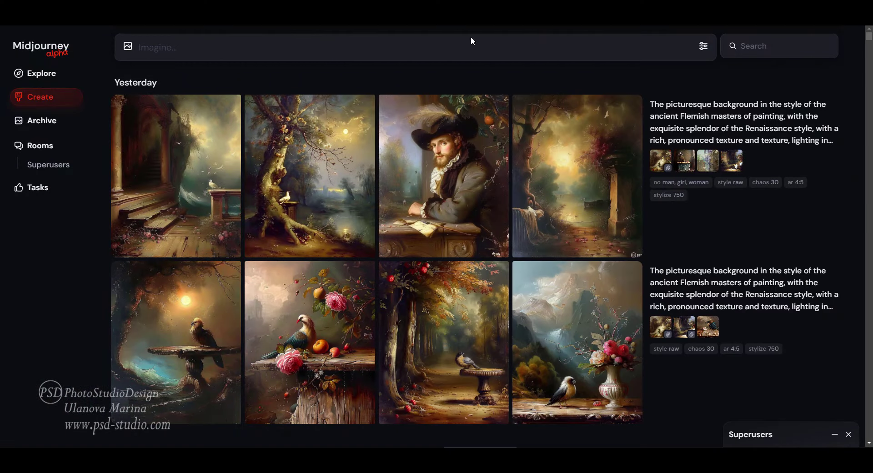
# Open the misty lakeside background in full view and enlarge its peacock reference painting.
pyautogui.moveTo(443, 305)
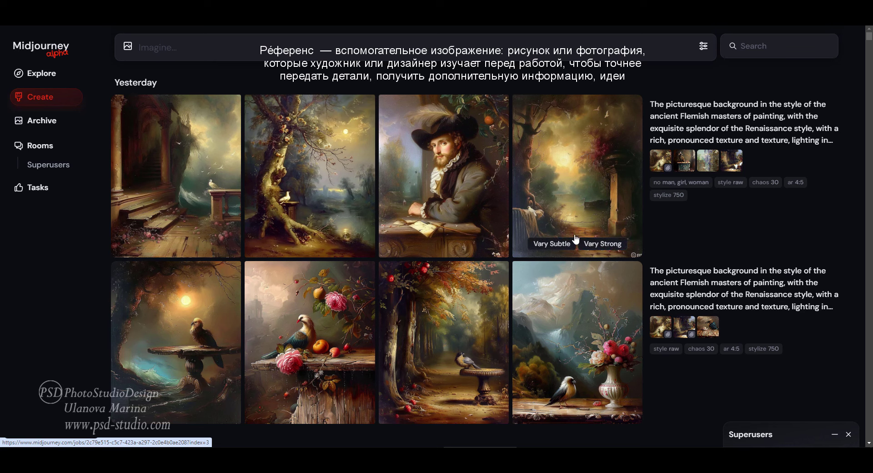
pyautogui.click(553, 155)
pyautogui.click(702, 222)
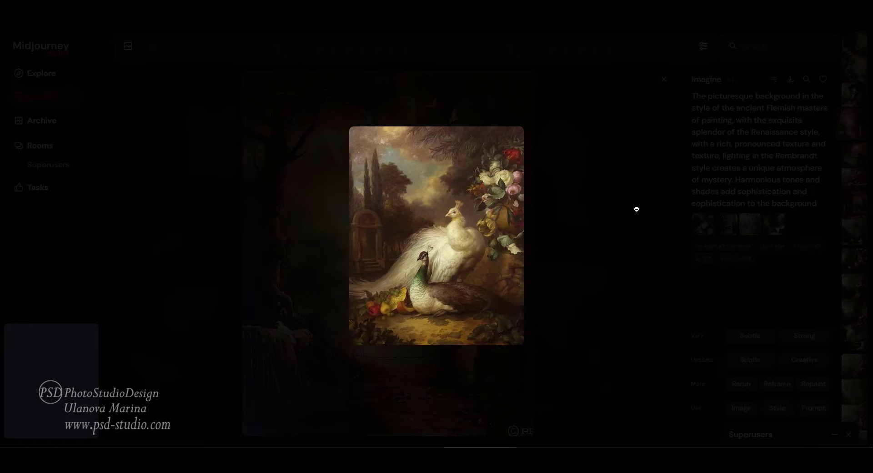
# Close the peacock view, inspect the bird-on-blue-chest reference, then close the image view.
pyautogui.click(514, 226)
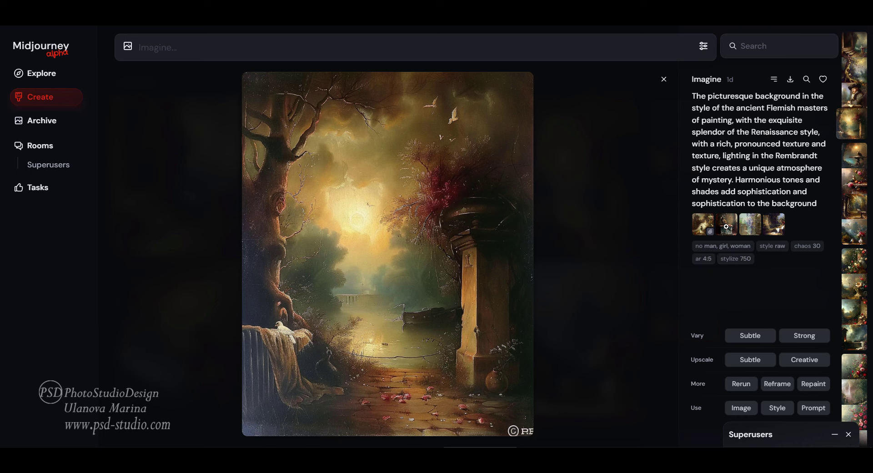
pyautogui.click(727, 226)
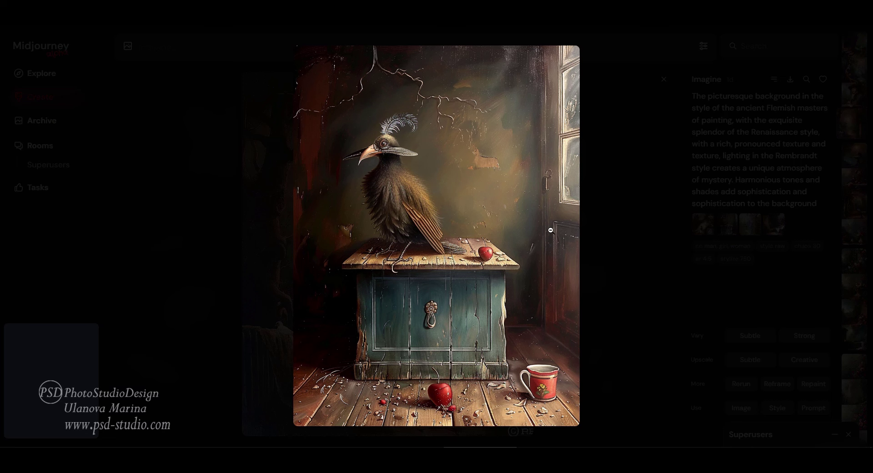
pyautogui.click(488, 244)
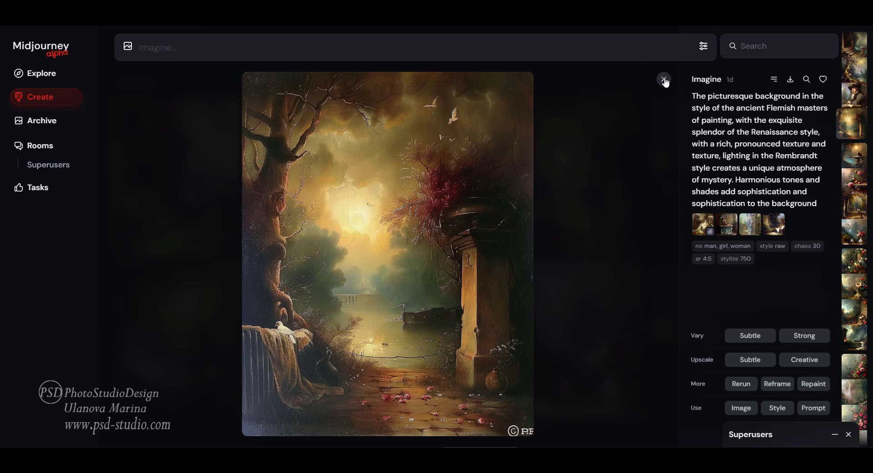
pyautogui.click(664, 81)
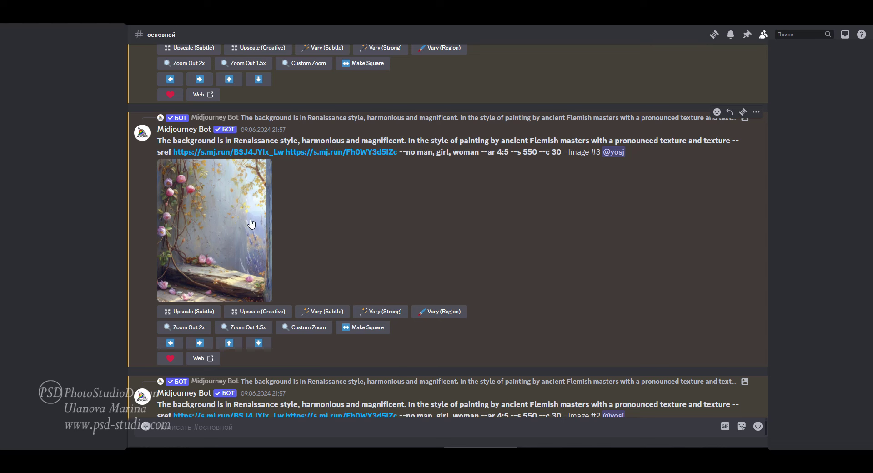
pyautogui.scroll(-3, 330, 286)
pyautogui.scroll(-3, 335, 280)
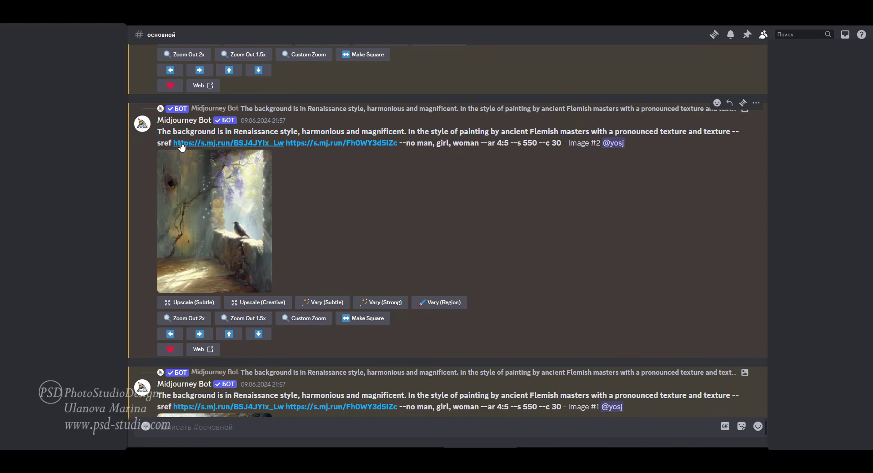
pyautogui.click(221, 143)
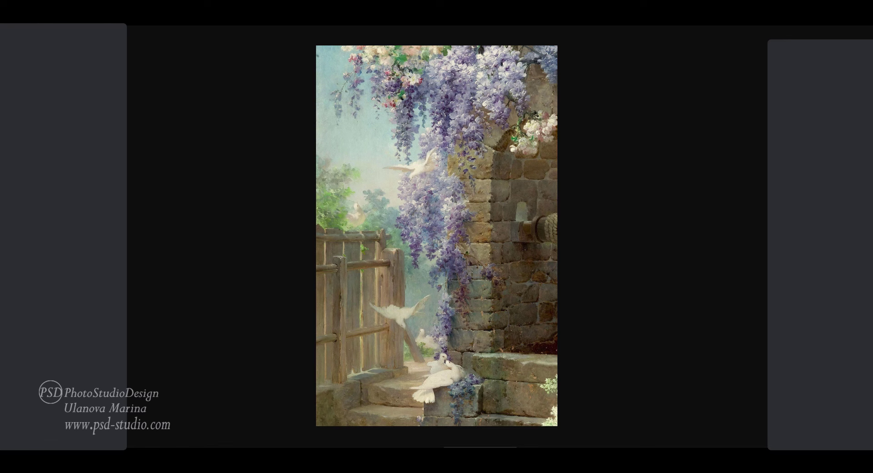
pyautogui.press('Escape')
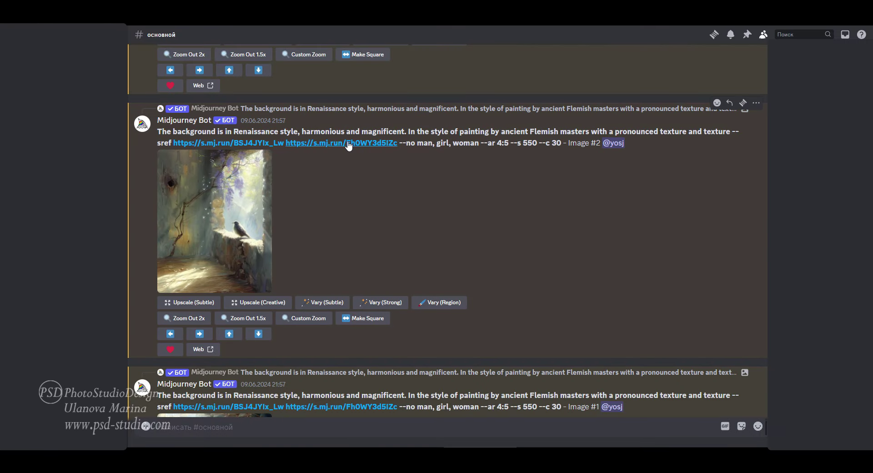
pyautogui.click(349, 144)
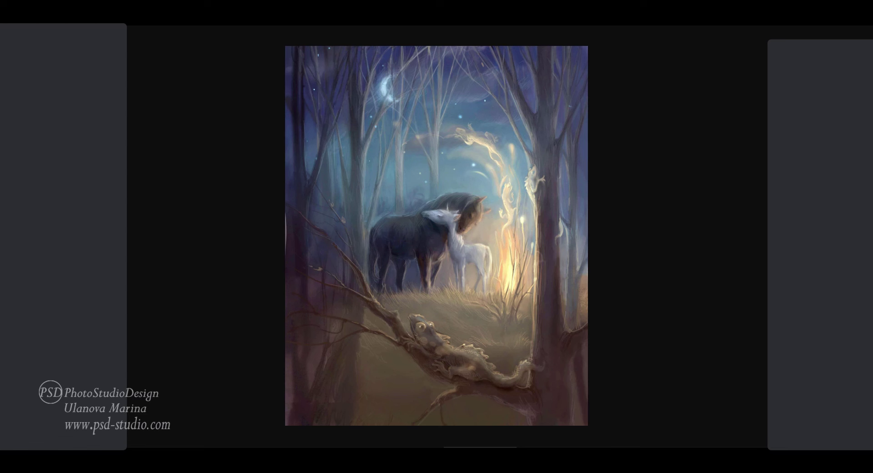
pyautogui.press('Escape')
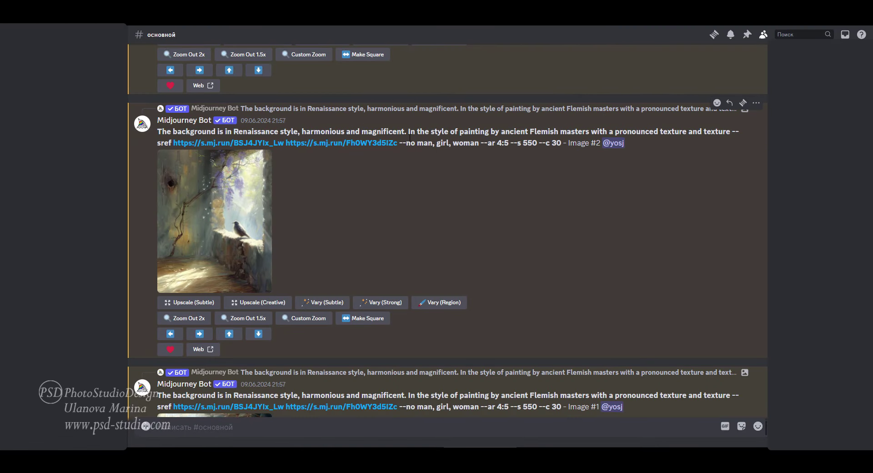
pyautogui.scroll(15, 415, 320)
pyautogui.scroll(5, 427, 328)
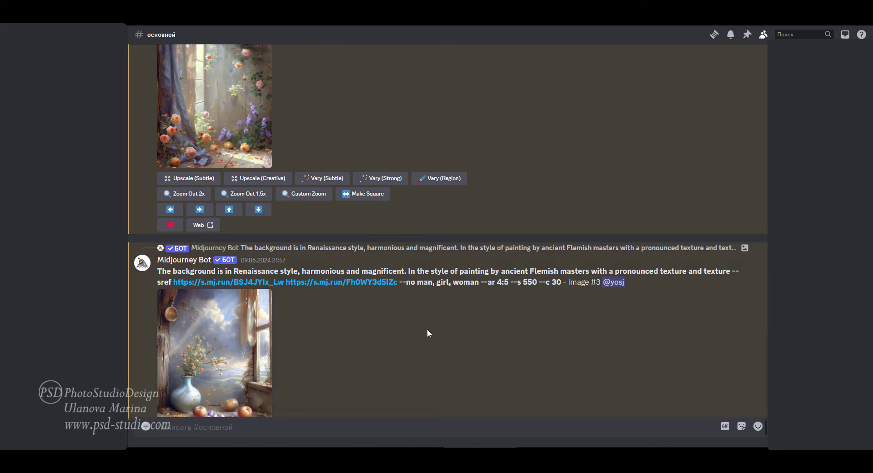
pyautogui.scroll(5, 427, 328)
pyautogui.scroll(5, 425, 302)
pyautogui.scroll(2, 402, 315)
pyautogui.scroll(2, 402, 315)
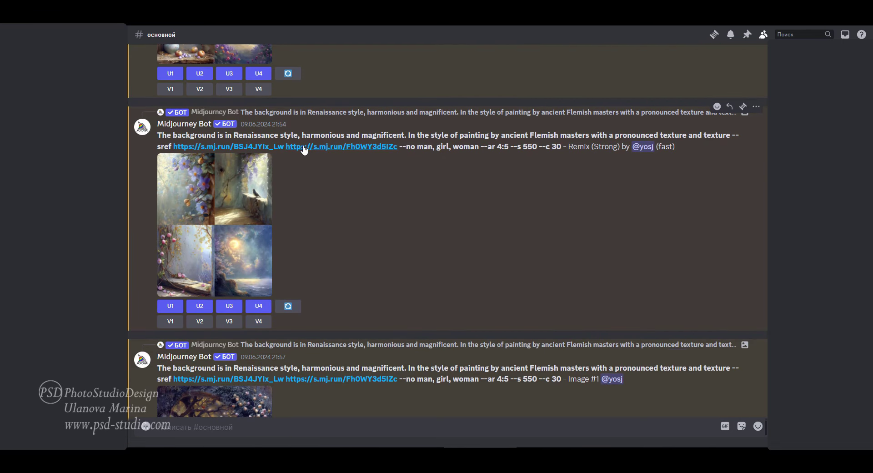
pyautogui.scroll(10, 438, 223)
pyautogui.scroll(3, 254, 243)
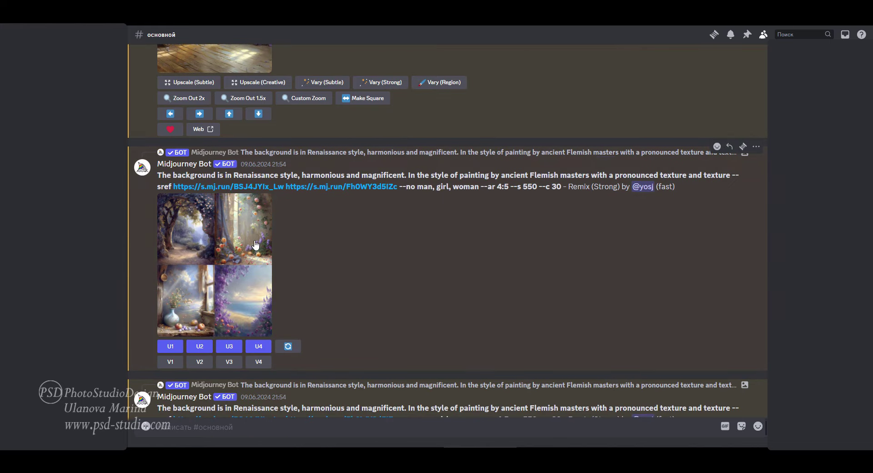
pyautogui.click(255, 244)
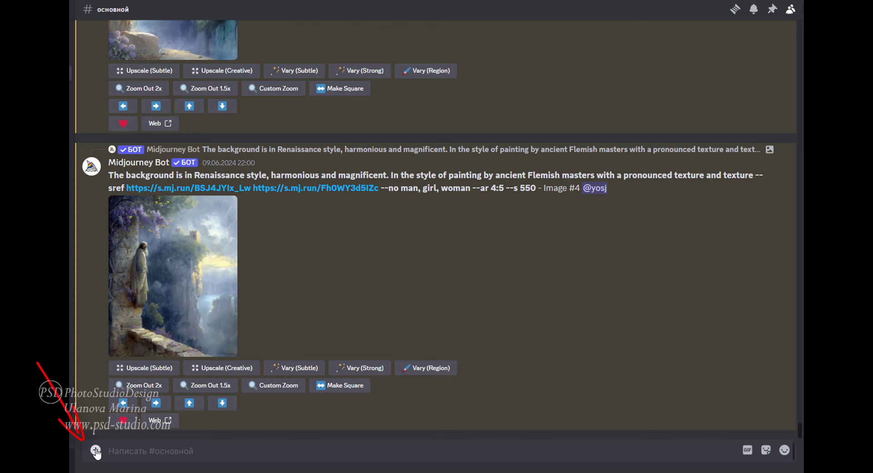
# Attach paintings рф 1 (8), (18), (22), (24) and (32).jpg to a new Discord message.
pyautogui.doubleClick(96, 450)
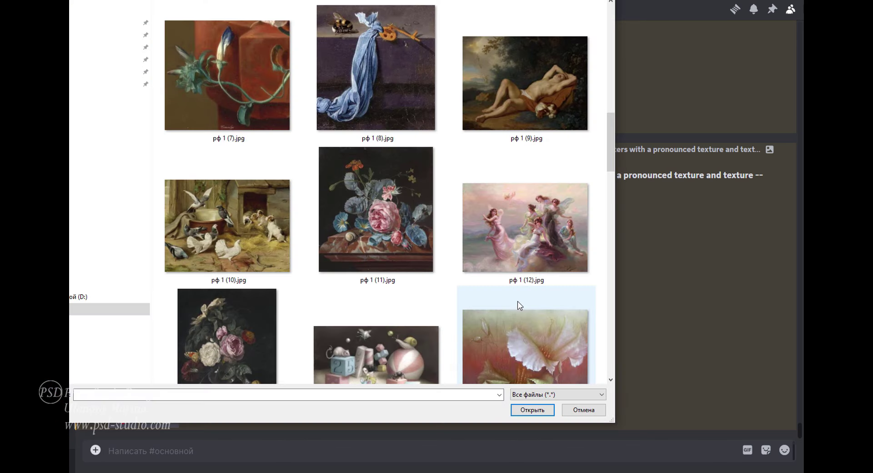
pyautogui.keyDown('ctrl'); pyautogui.click(380, 77); pyautogui.keyUp('ctrl')
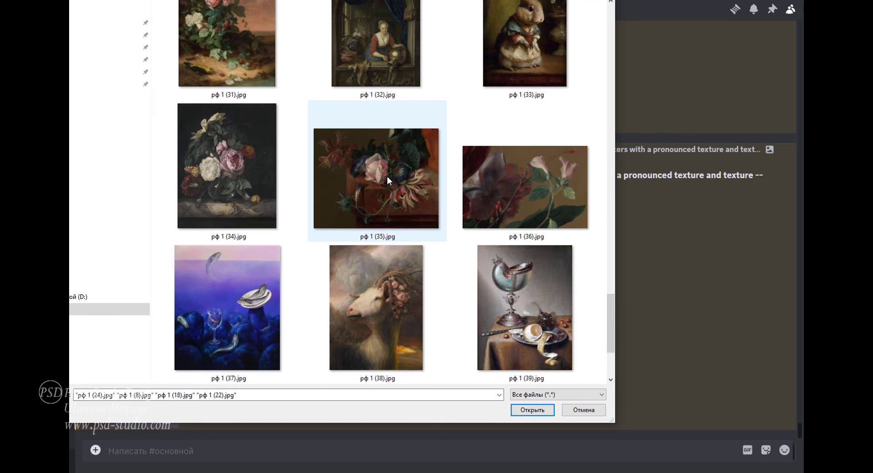
pyautogui.scroll(1, 386, 176)
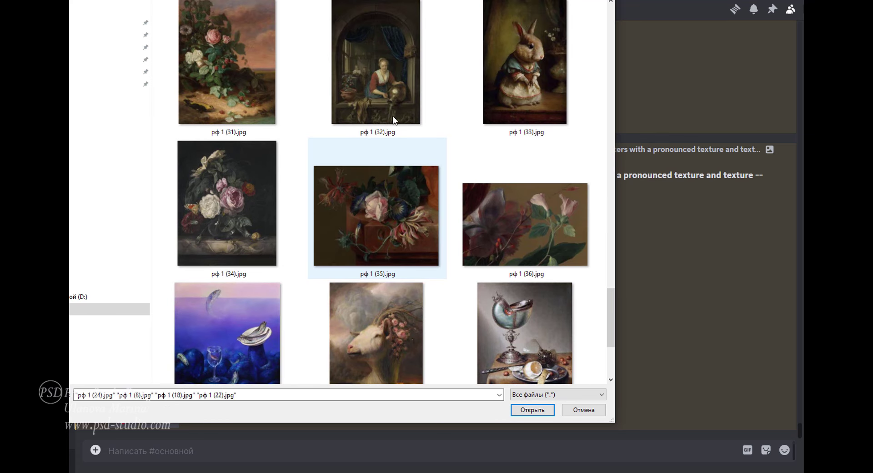
pyautogui.keyDown('ctrl'); pyautogui.click(371, 63); pyautogui.keyUp('ctrl')
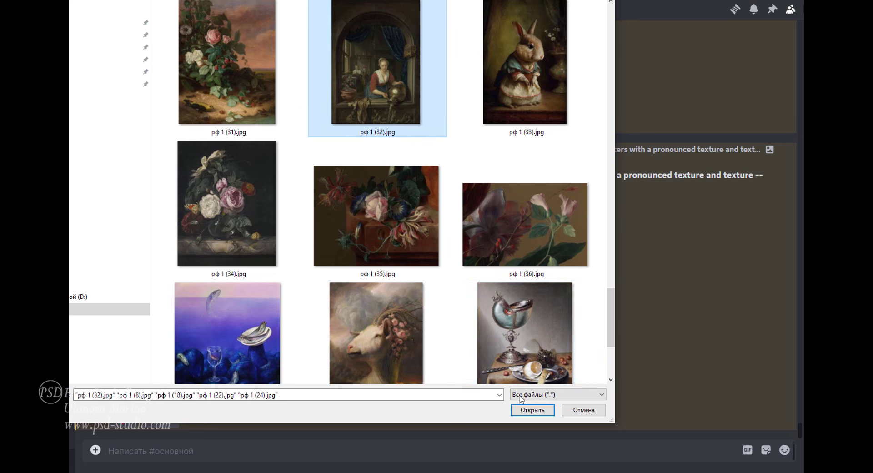
pyautogui.click(532, 410)
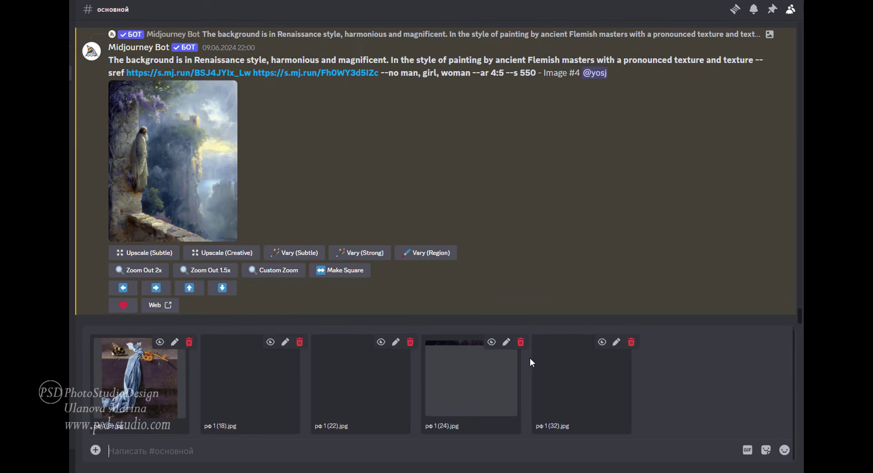
# Send the five paintings and open the toucan and bee-and-cloth images full size.
pyautogui.press('Return')
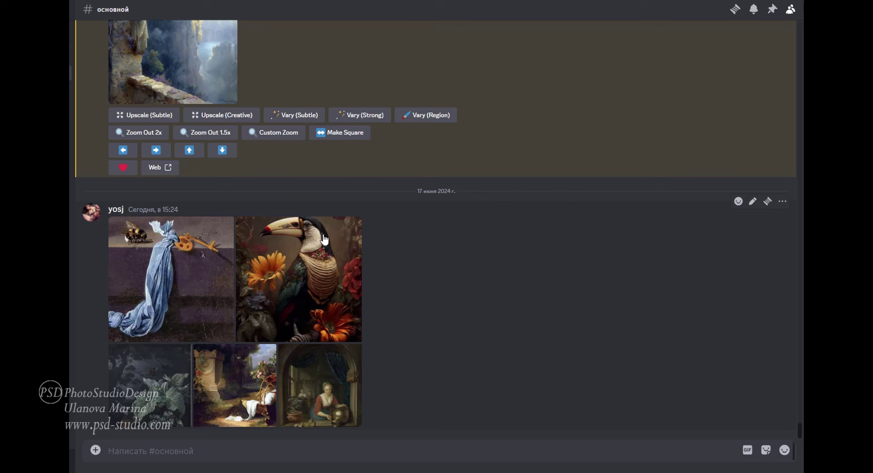
pyautogui.click(318, 259)
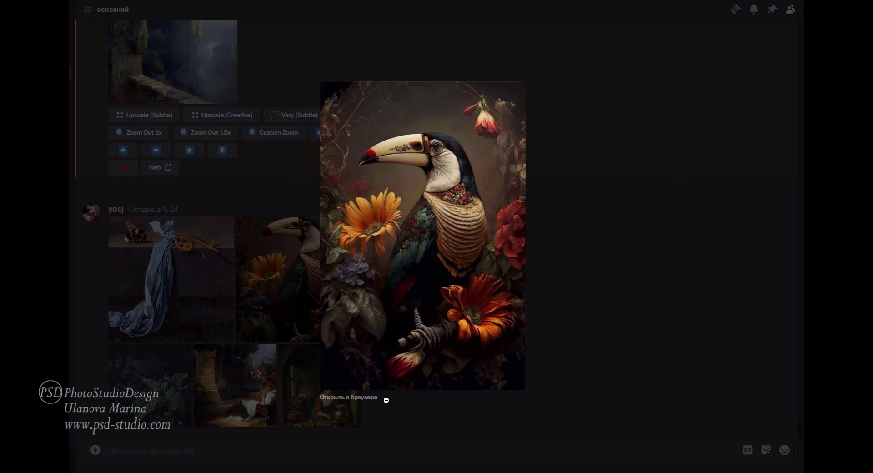
pyautogui.click(366, 398)
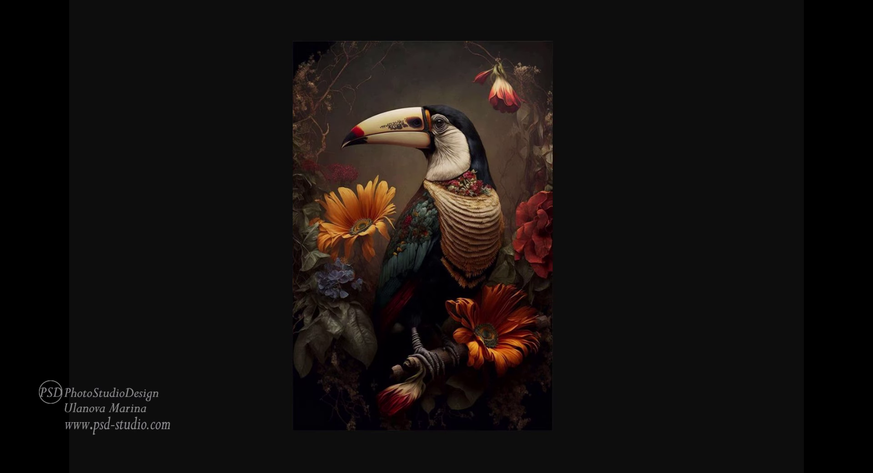
pyautogui.click(298, 400)
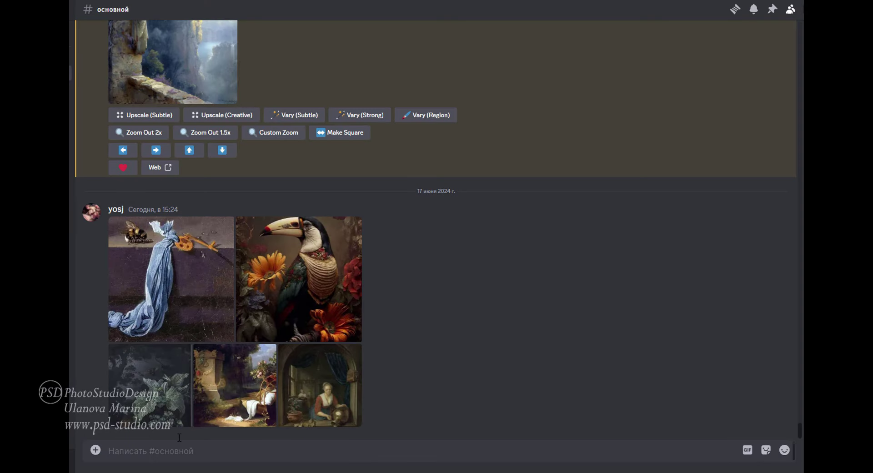
# Browse the leafy-plant and garden paintings, then open the woman-at-the-window painting in the browser.
pyautogui.click(172, 386)
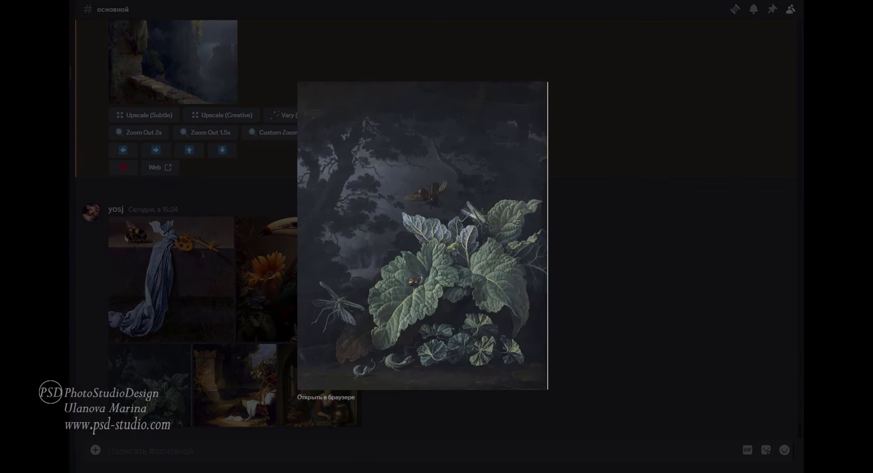
pyautogui.press('Right')
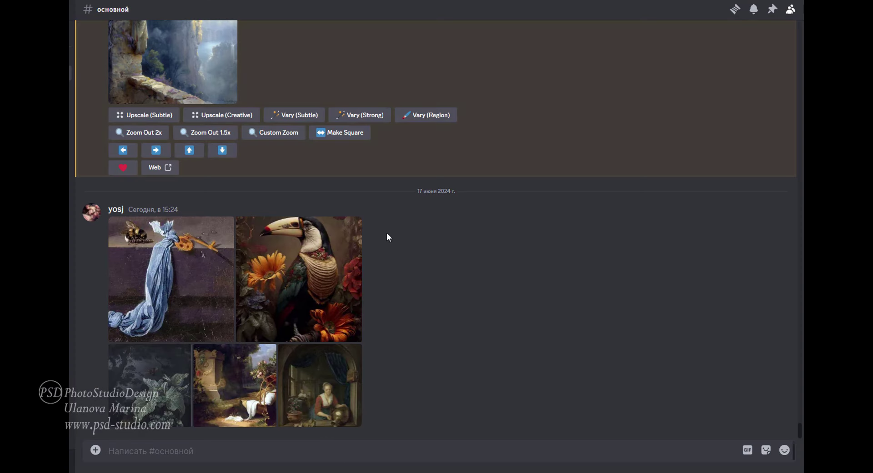
pyautogui.press('Escape')
pyautogui.click(329, 388)
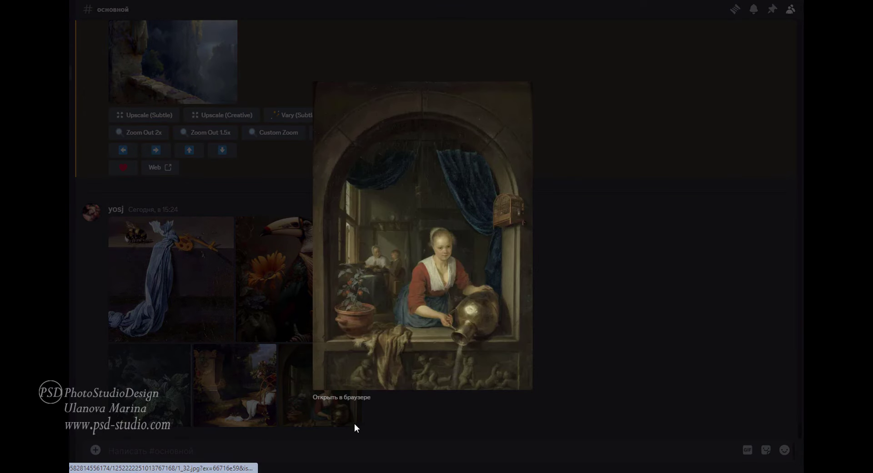
pyautogui.click(344, 398)
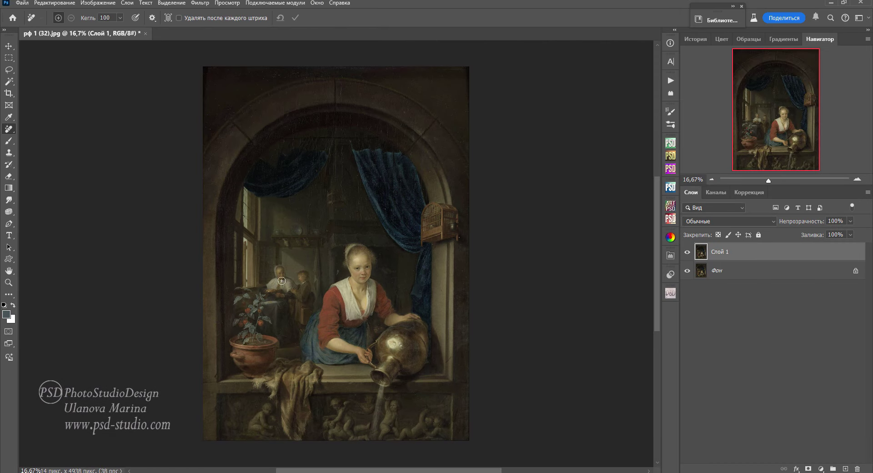
# Erase the seated figures with an enlarged Remove tool brush and compare against the original.
pyautogui.moveTo(275, 272)
pyautogui.mouseDown()
pyautogui.moveTo(297, 285)
pyautogui.moveTo(291, 314)
pyautogui.mouseUp()
pyautogui.press(']')
pyautogui.press(']')
pyautogui.press(']')
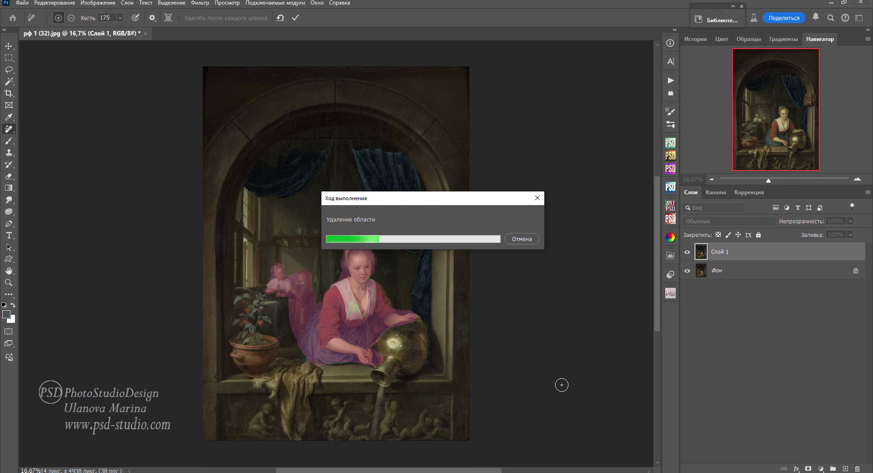
pyautogui.click(687, 251)
pyautogui.click(687, 251)
pyautogui.click(687, 252)
# Duplicate the Фон layer and lasso the woman and figures for Content-Aware Fill.
pyautogui.click(718, 271)
pyautogui.hotkey('ctrl', 'j')
pyautogui.click(9, 70)
pyautogui.moveTo(269, 281); pyautogui.dragTo(275, 295)
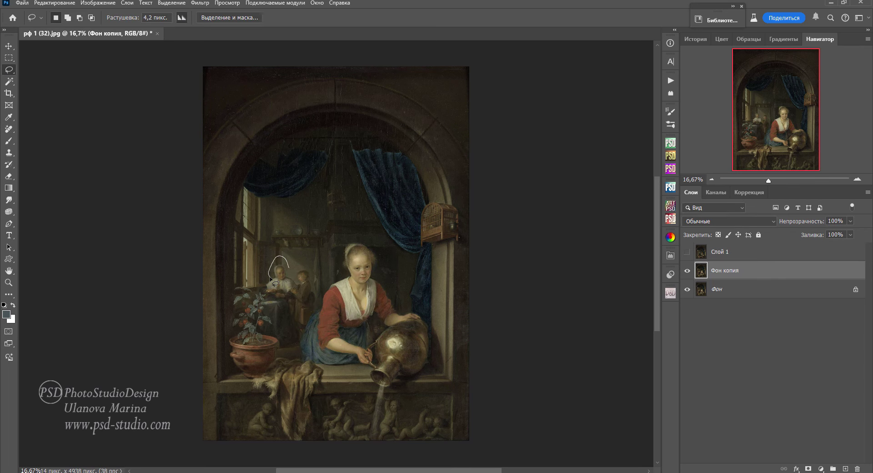
pyautogui.click(53, 3)
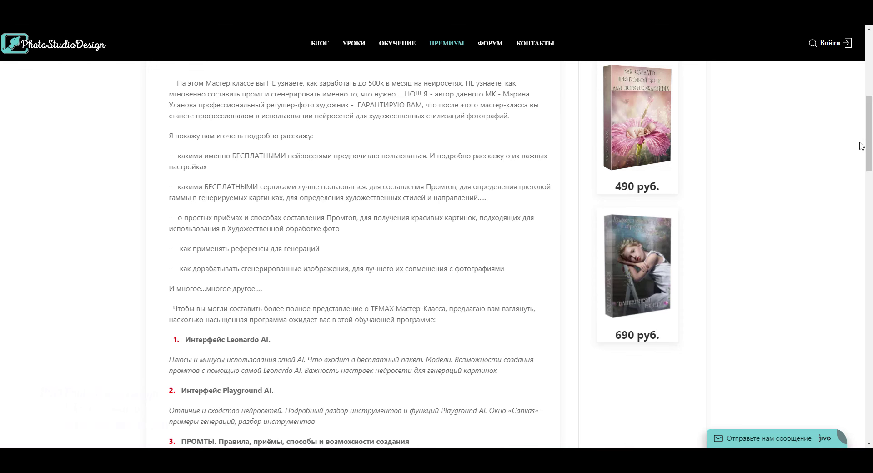
pyautogui.scroll(-3, 871, 161)
pyautogui.moveTo(871, 160)
pyautogui.mouseDown()
pyautogui.moveTo(871, 369)
pyautogui.moveTo(872, 80)
pyautogui.mouseUp()
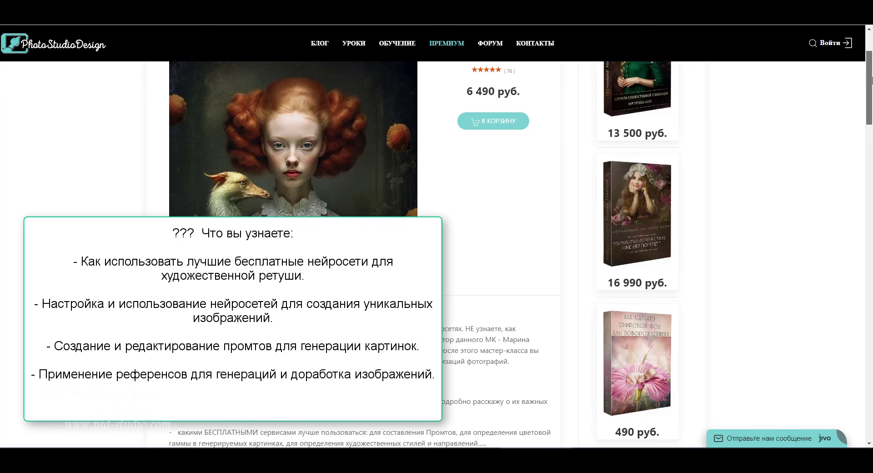
pyautogui.moveTo(871, 80); pyautogui.dragTo(872, 95)
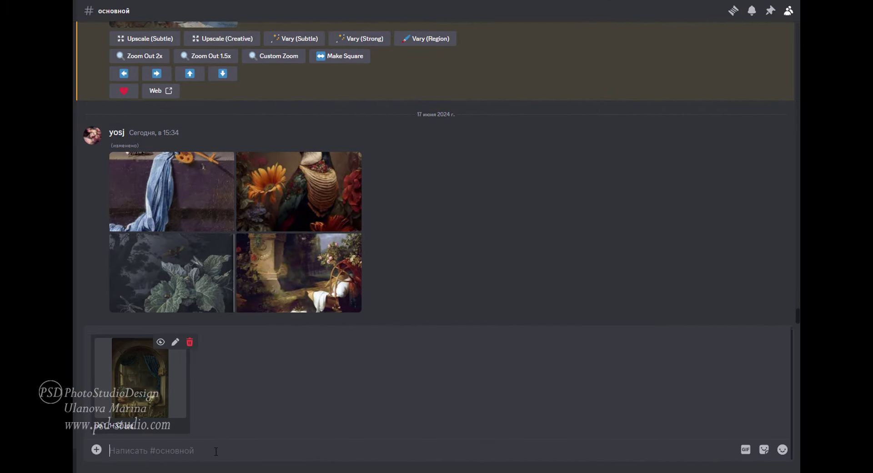
# Upload the edited arched-window painting without the woman to the channel.
pyautogui.press('Return')
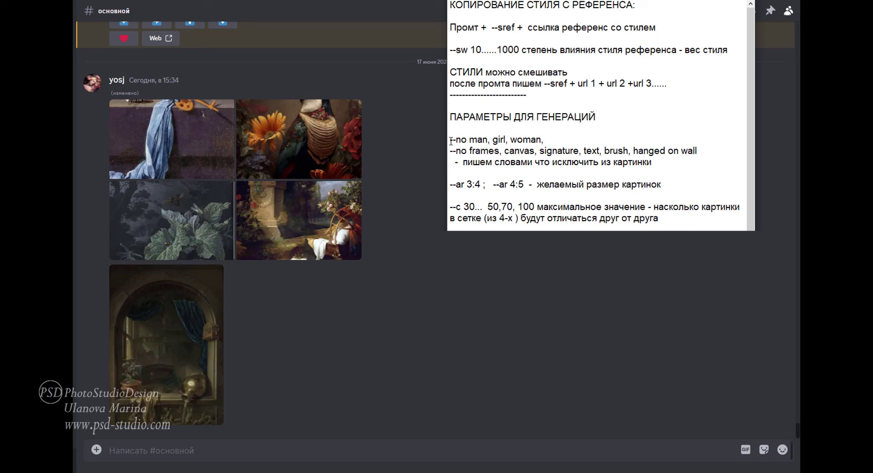
pyautogui.moveTo(451, 141); pyautogui.dragTo(549, 138)
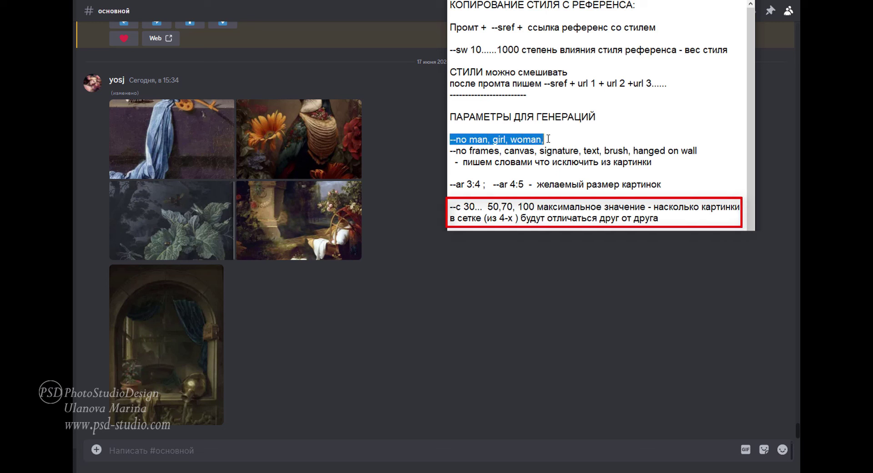
pyautogui.click(550, 143)
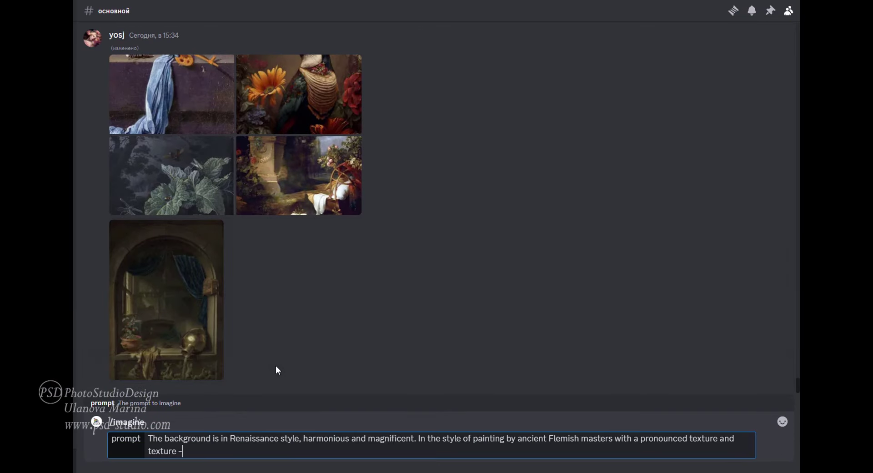
# Finish the prompt with --no man, girl, woman --ar 4:5 --s 750 --c 30, submit, and view the result grid.
pyautogui.write('--ar')
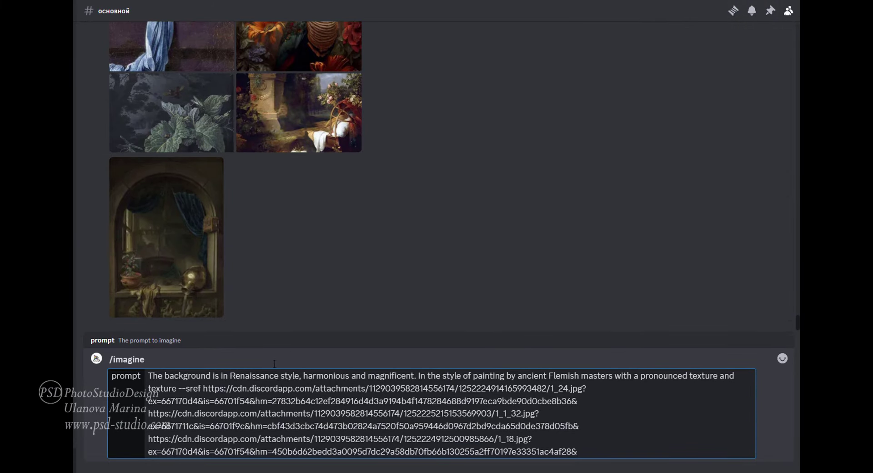
pyautogui.write(' --ar 4:5')
pyautogui.press('BackSpace')
pyautogui.press('BackSpace')
pyautogui.press('BackSpace')
pyautogui.write('--no man, girl, woman --ar 4:5 --s 750 --')
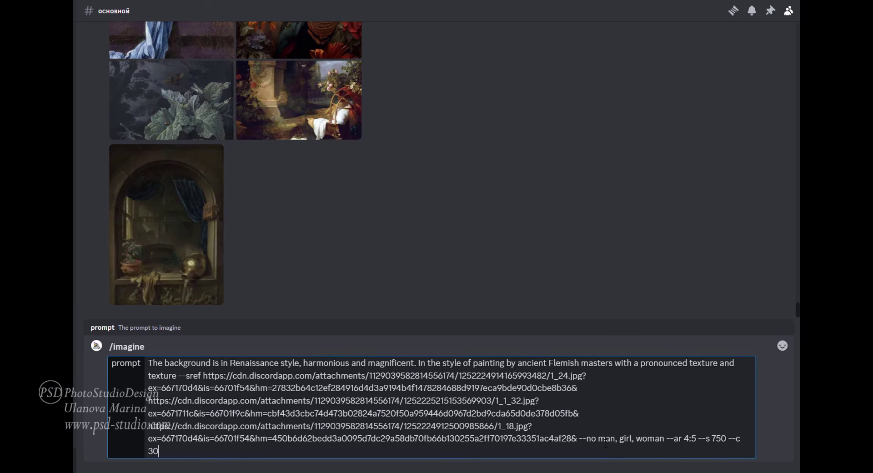
pyautogui.press('Return')
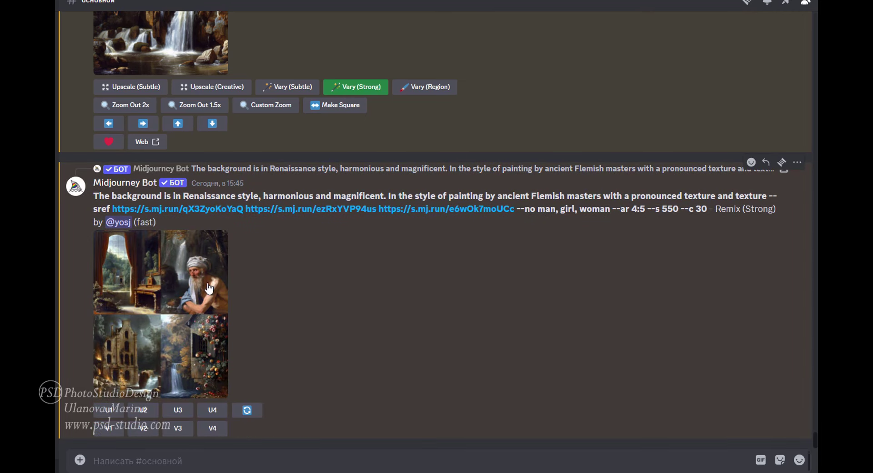
pyautogui.click(169, 313)
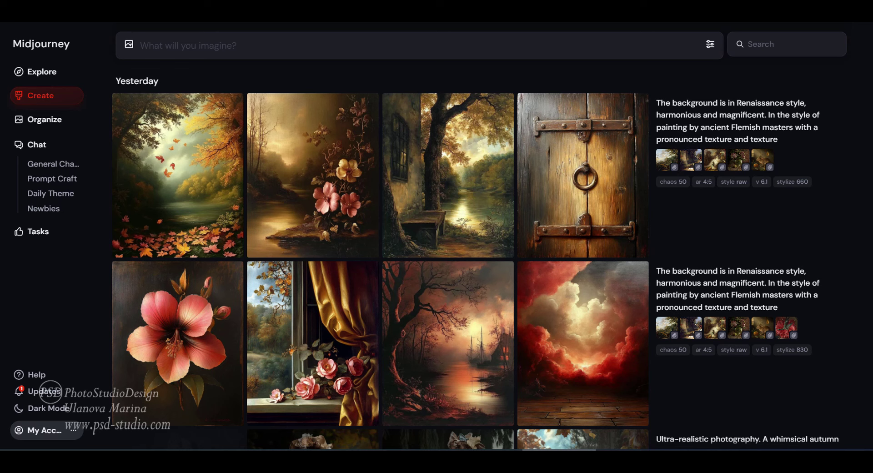
# Paste the Renaissance background prompt into the imagine bar and add ar 4:5 and chaos 50.
pyautogui.moveTo(844, 198)
pyautogui.click(150, 44)
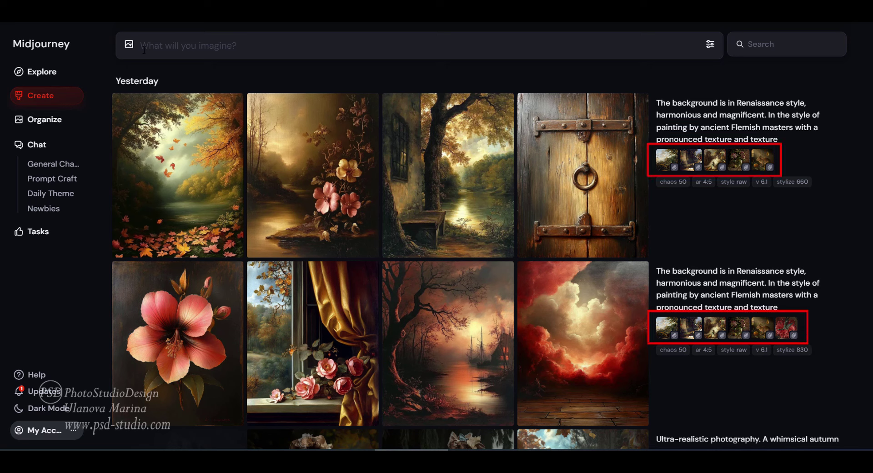
pyautogui.click(166, 44)
pyautogui.write('The background is in Renaissance style, harmonious and magnificent. In the style of painting by ancient Flemish masters with a pronounced texture and texture')
pyautogui.click(703, 182)
pyautogui.click(673, 182)
# Add stylize 660, drag in the peacock and other paintings as references, and submit.
pyautogui.click(792, 181)
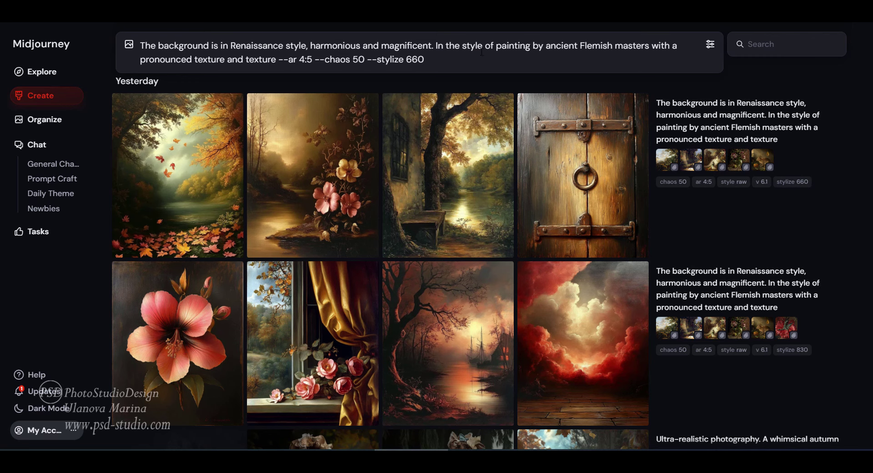
pyautogui.click(128, 46)
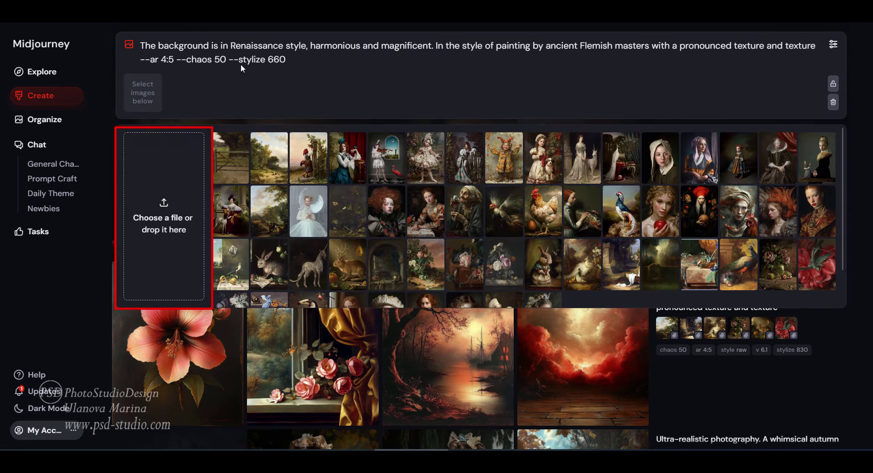
pyautogui.moveTo(544, 157); pyautogui.dragTo(143, 94)
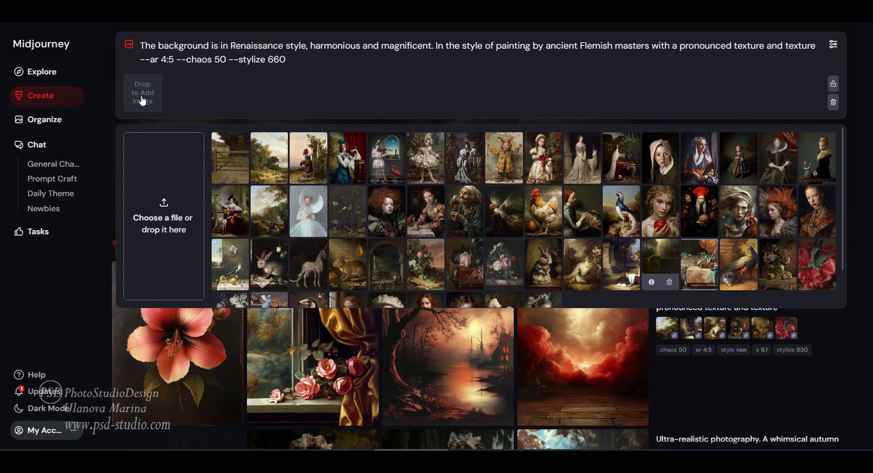
pyautogui.moveTo(135, 109)
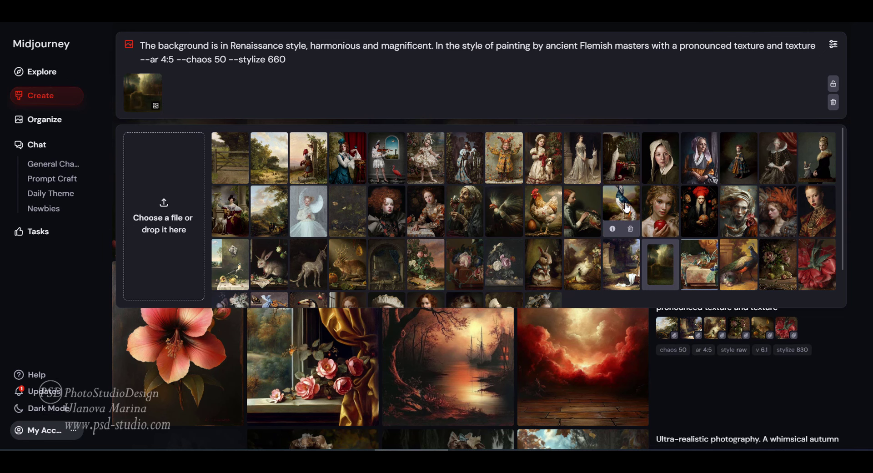
pyautogui.moveTo(625, 207); pyautogui.dragTo(269, 119)
pyautogui.moveTo(185, 97); pyautogui.dragTo(193, 111)
pyautogui.moveTo(582, 265); pyautogui.dragTo(308, 98)
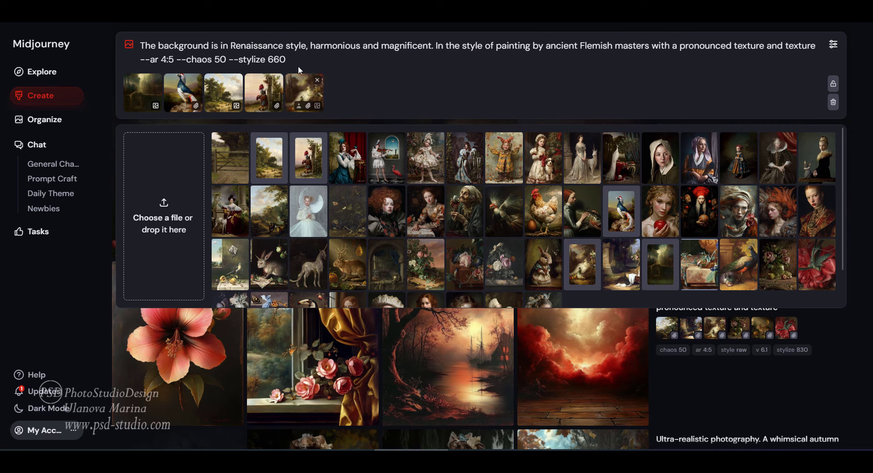
pyautogui.press('Return')
# Browse the four finished results, then open the forest-glade crowd scene in detail.
pyautogui.click(40, 94)
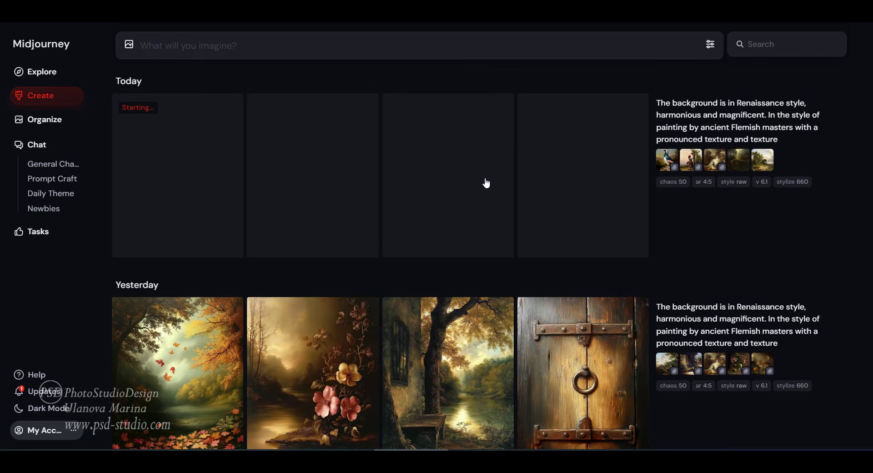
pyautogui.moveTo(670, 161)
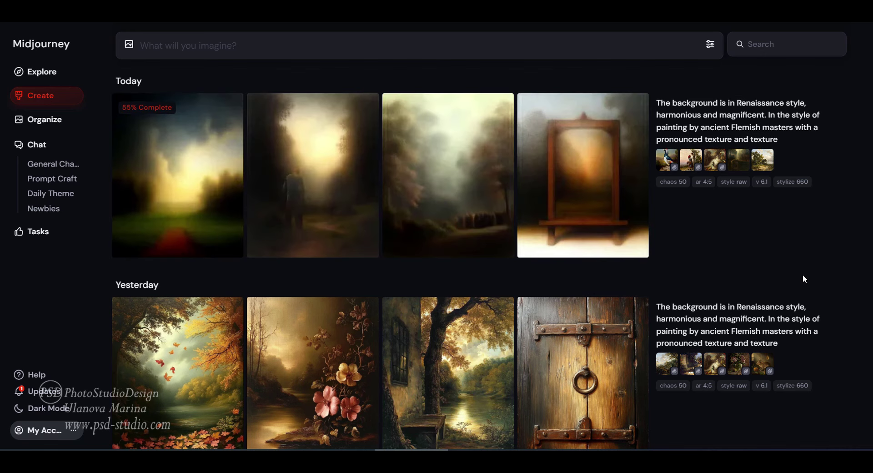
pyautogui.click(448, 175)
pyautogui.press('Right')
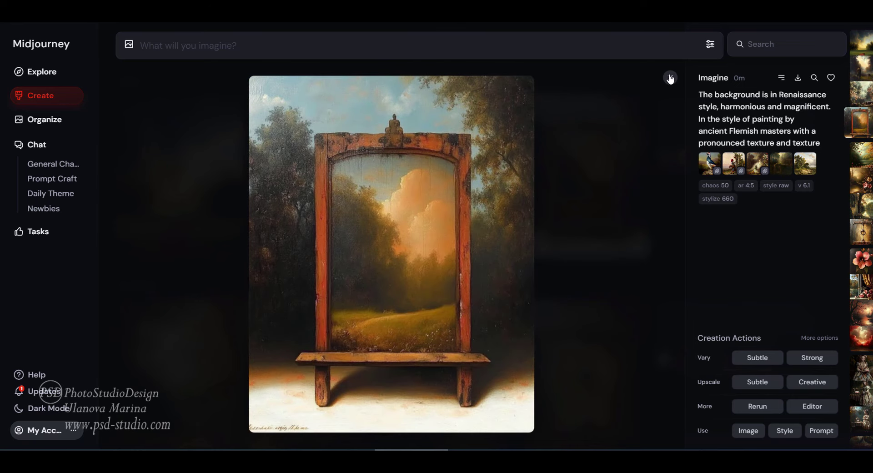
pyautogui.click(670, 79)
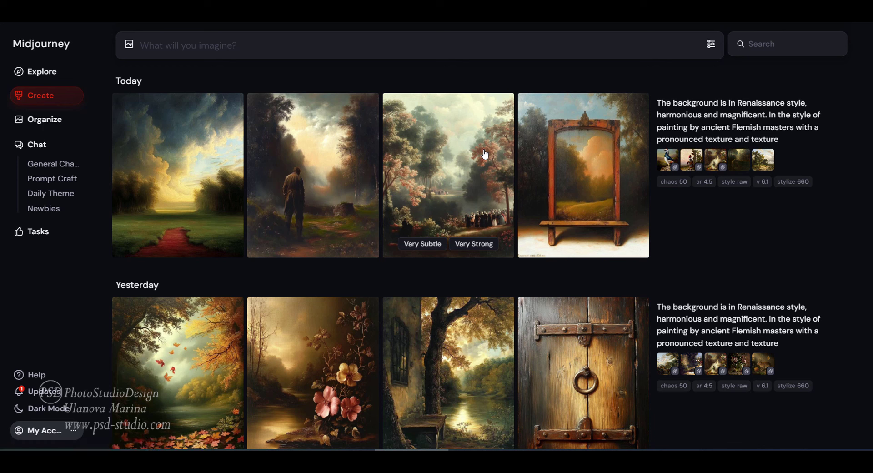
pyautogui.click(484, 155)
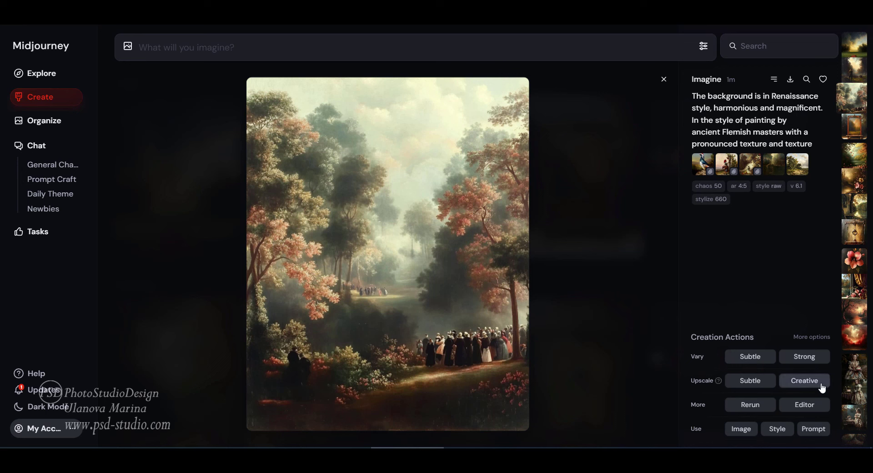
# Open the misty forest-glade crowd painting (chaos 50, ar 4:5, stylize 660) in detail view.
pyautogui.click(808, 384)
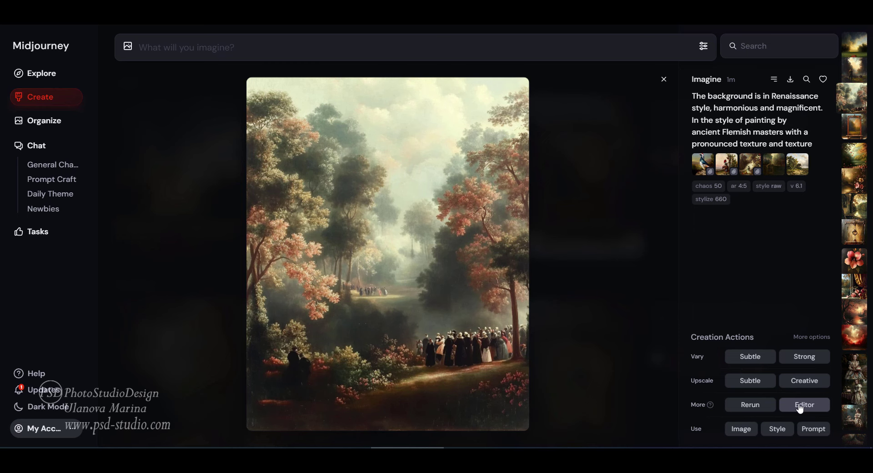
# In Editor, erase the crowd on the path and the dark figure in the lower-left bushes.
pyautogui.click(800, 405)
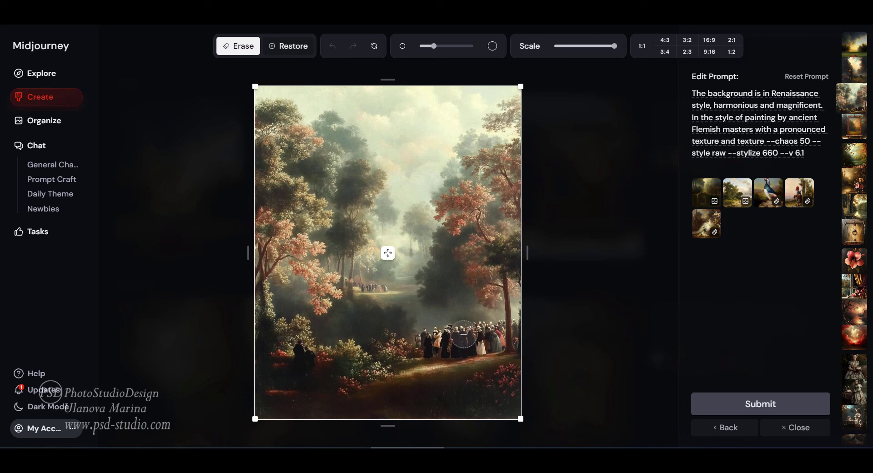
pyautogui.click(427, 337)
pyautogui.moveTo(427, 336); pyautogui.dragTo(427, 350)
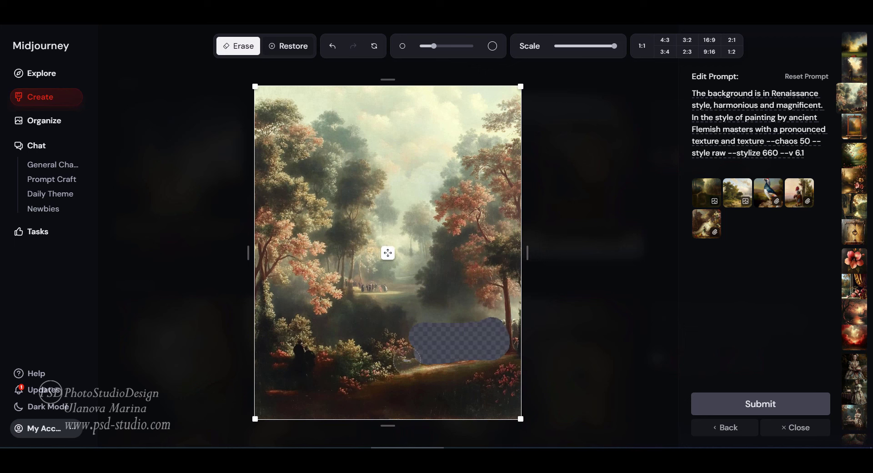
pyautogui.moveTo(303, 348); pyautogui.dragTo(308, 374)
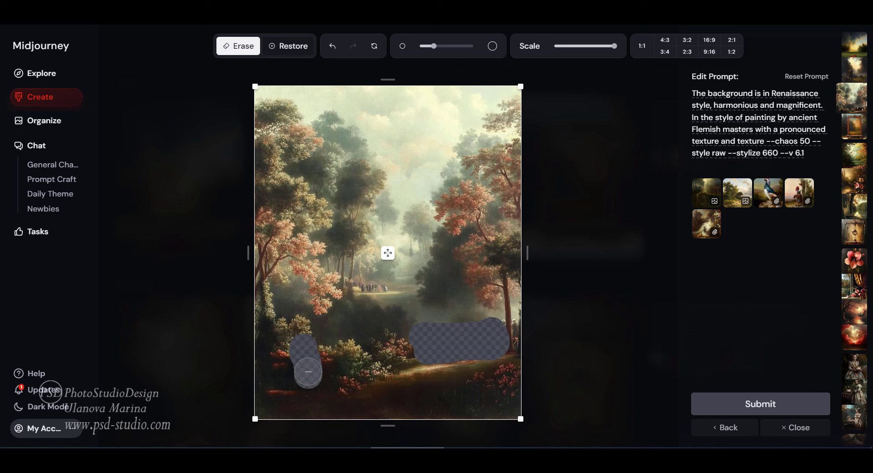
# Widen the canvas, shrink the painting to 88%, and submit the edit for generation.
pyautogui.moveTo(247, 251); pyautogui.dragTo(241, 251)
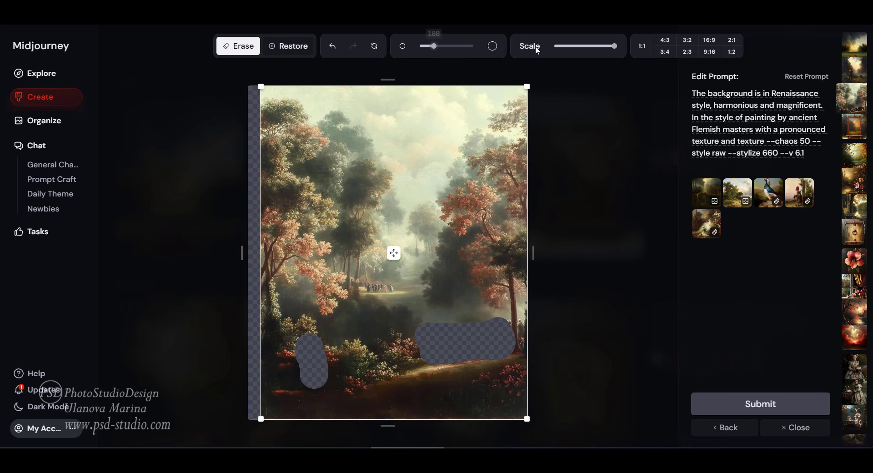
pyautogui.moveTo(614, 45); pyautogui.dragTo(605, 46)
pyautogui.moveTo(393, 253); pyautogui.dragTo(377, 235)
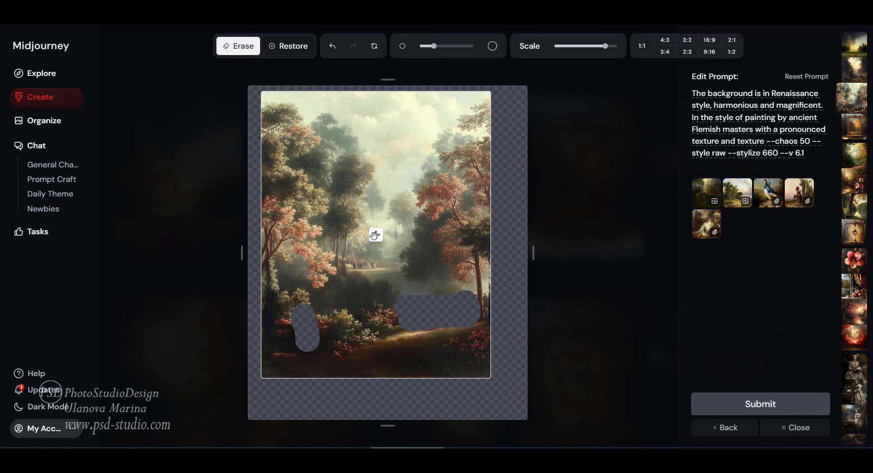
pyautogui.click(773, 407)
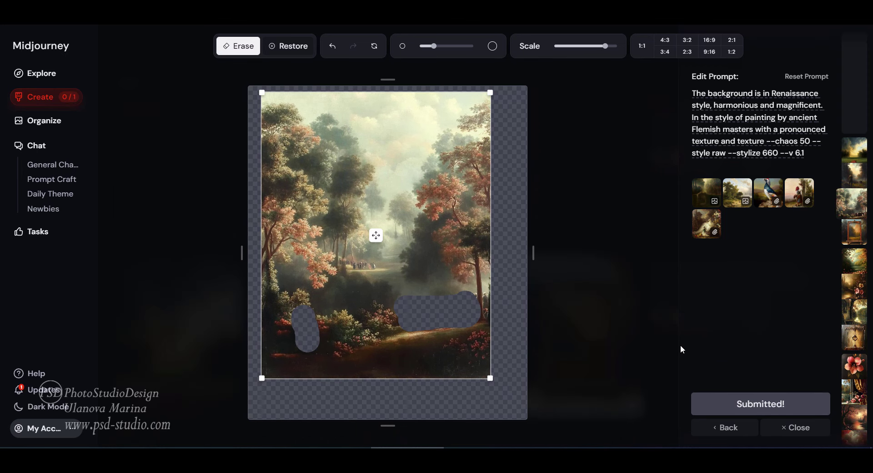
pyautogui.click(44, 99)
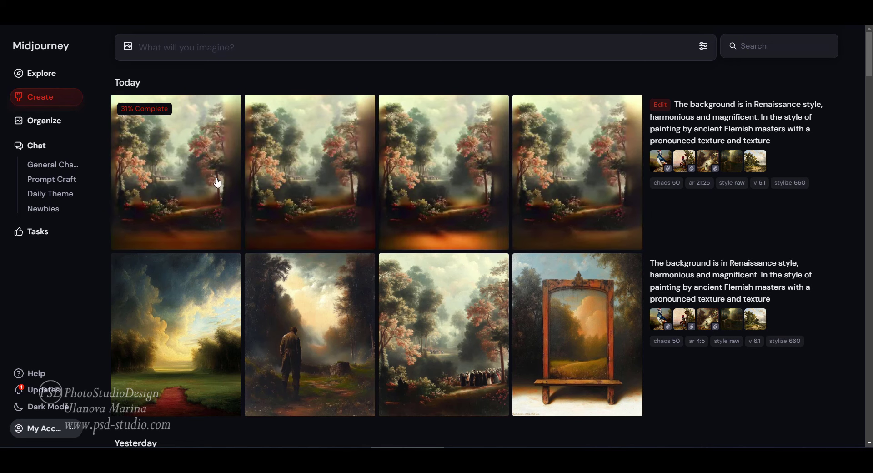
# Browse the four figure-free edited glades, then start a Vary on one of them.
pyautogui.click(808, 231)
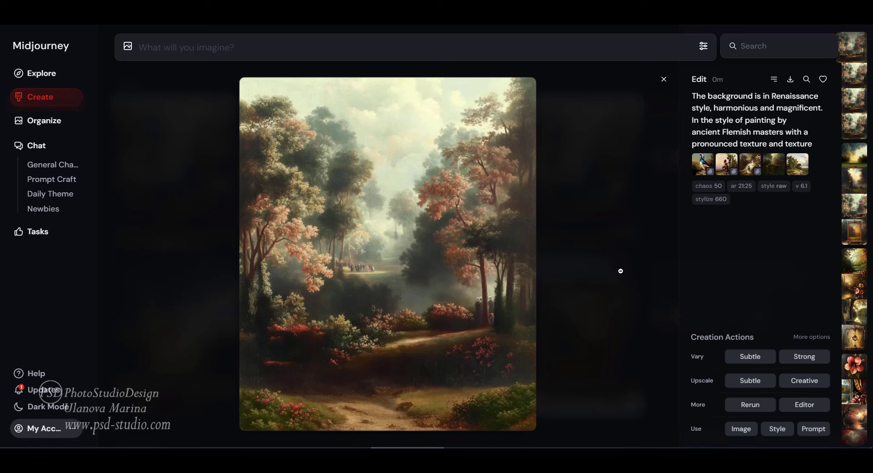
pyautogui.press('Right')
pyautogui.press('Right')
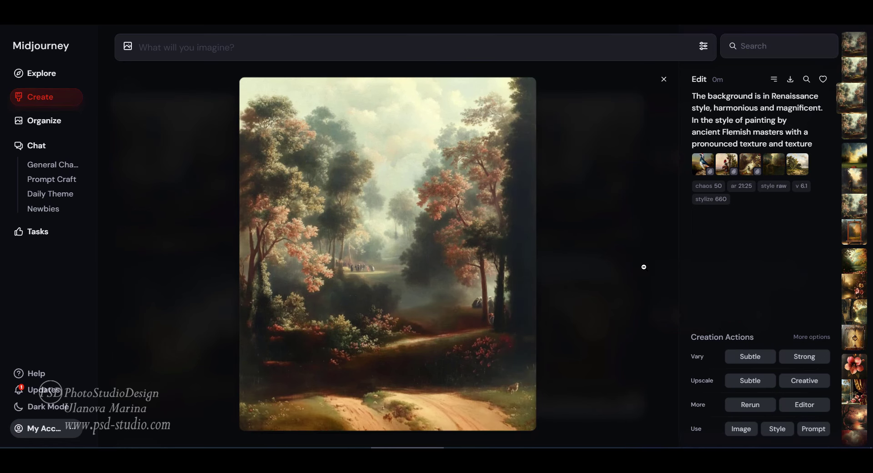
pyautogui.press('Right')
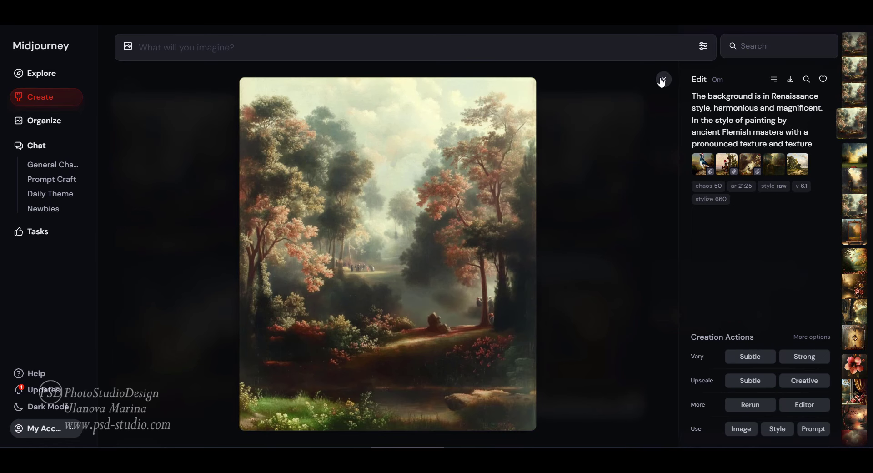
pyautogui.click(663, 80)
pyautogui.click(347, 234)
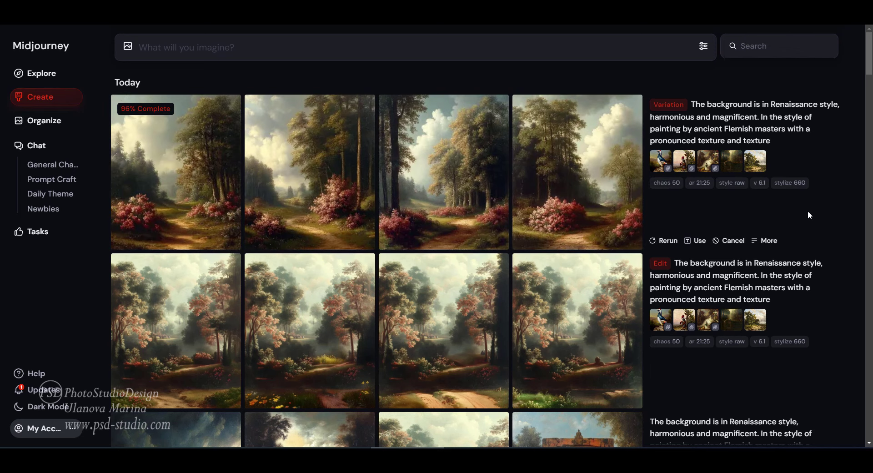
# View the flowering forest-path variation, then scroll Explore to the ornate rococo door interiors.
pyautogui.click(150, 162)
pyautogui.click(41, 73)
pyautogui.scroll(-15, 475, 227)
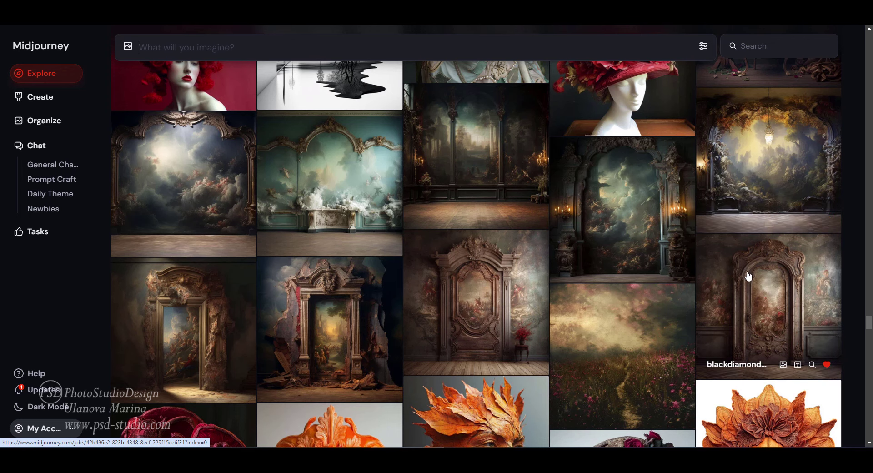
# Load the rococo wood door's --v 5.2 prompt and attach the door as image and style reference.
pyautogui.moveTo(749, 275); pyautogui.dragTo(737, 279)
pyautogui.click(736, 280)
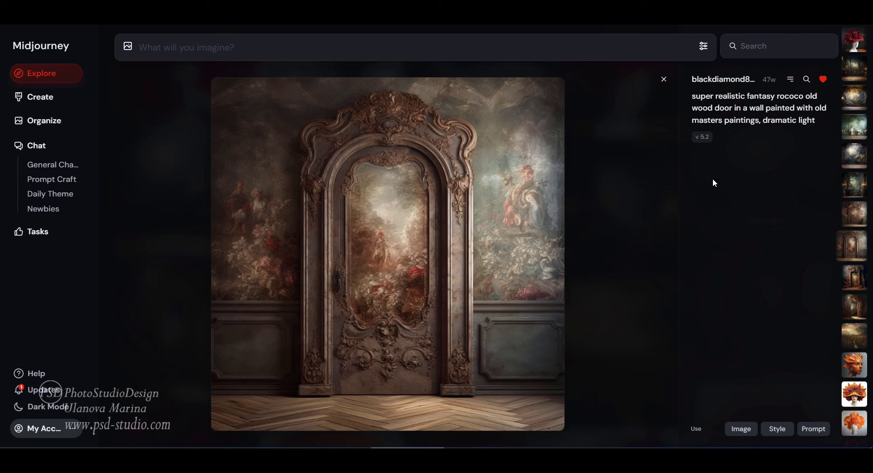
pyautogui.click(813, 429)
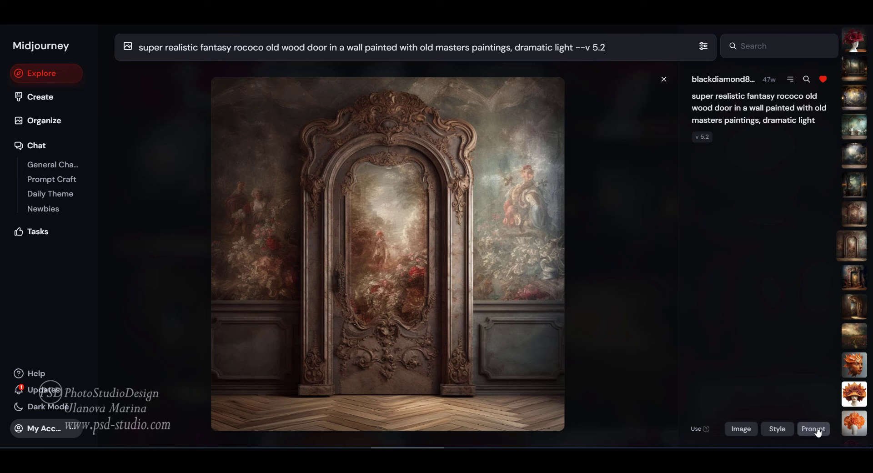
pyautogui.click(782, 429)
pyautogui.click(737, 429)
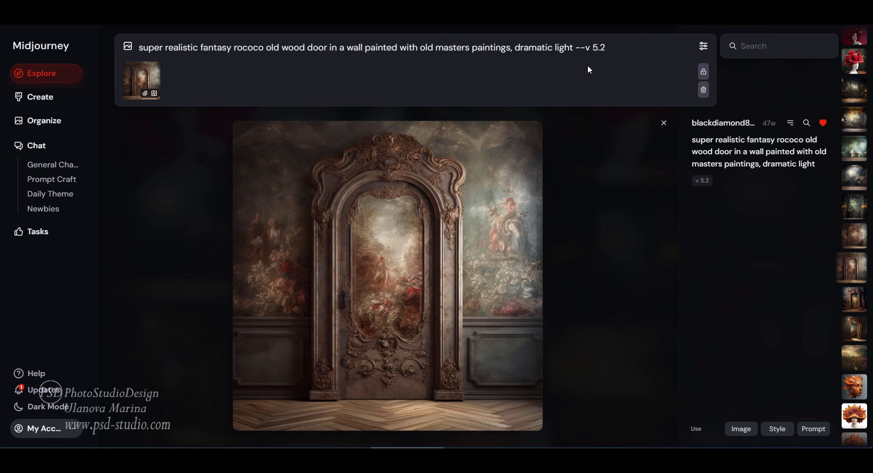
# Replace --v 5.2 in the prompt with --ar 4:5 --s 750 --c 50.
pyautogui.write('-ar')
pyautogui.write(' 4:5')
pyautogui.click(643, 51)
pyautogui.press('BackSpace')
pyautogui.press('BackSpace')
pyautogui.press('BackSpace')
pyautogui.write('--')
pyautogui.write('s 750')
pyautogui.write(' --c 50')
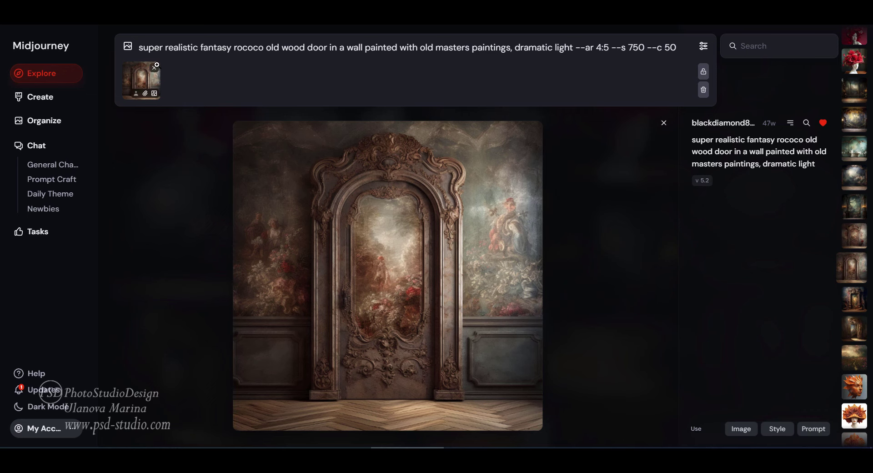
# Add the arched-room and peacock paintings as references, generate, and open the created images.
pyautogui.click(128, 46)
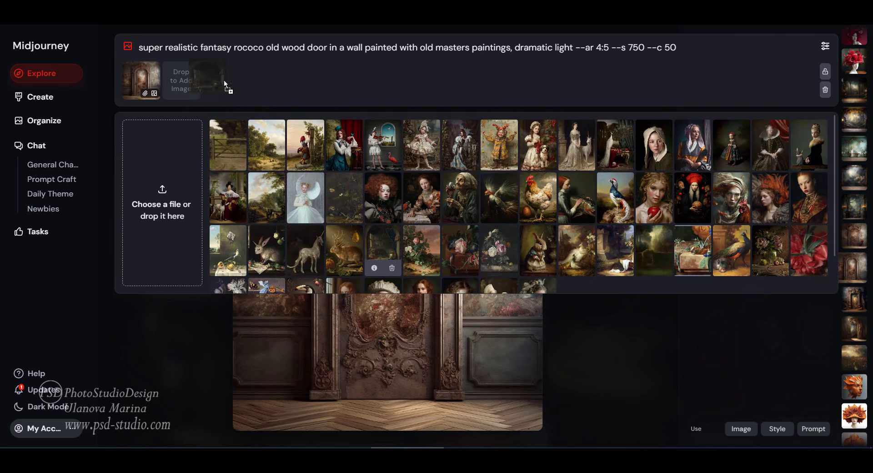
pyautogui.moveTo(382, 250); pyautogui.dragTo(224, 80)
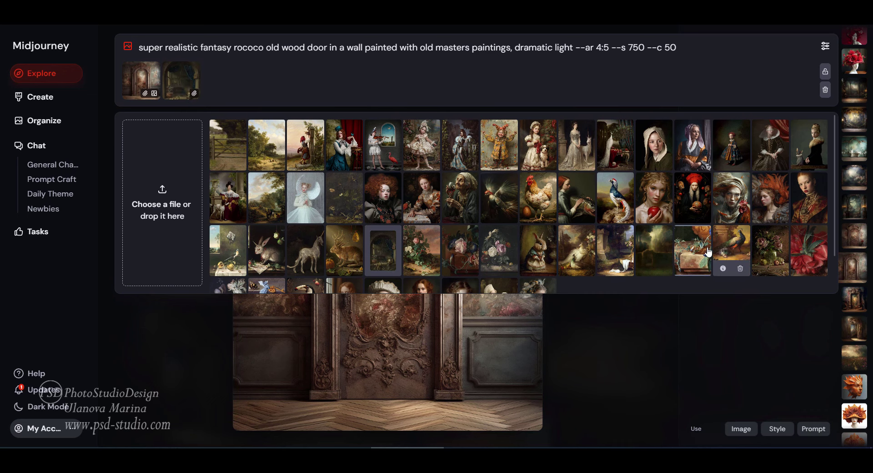
pyautogui.moveTo(615, 198); pyautogui.dragTo(312, 44)
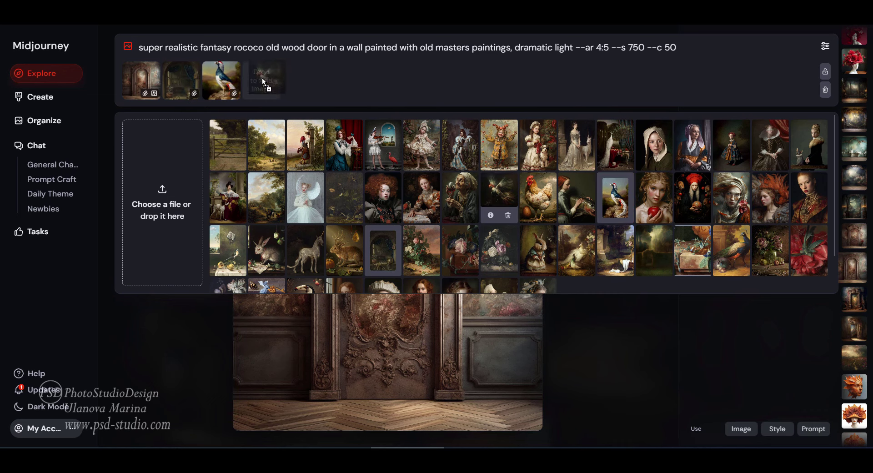
pyautogui.press('Return')
pyautogui.click(37, 99)
# Load the arched glass double-door result's prompt and references into the imagine bar.
pyautogui.click(443, 324)
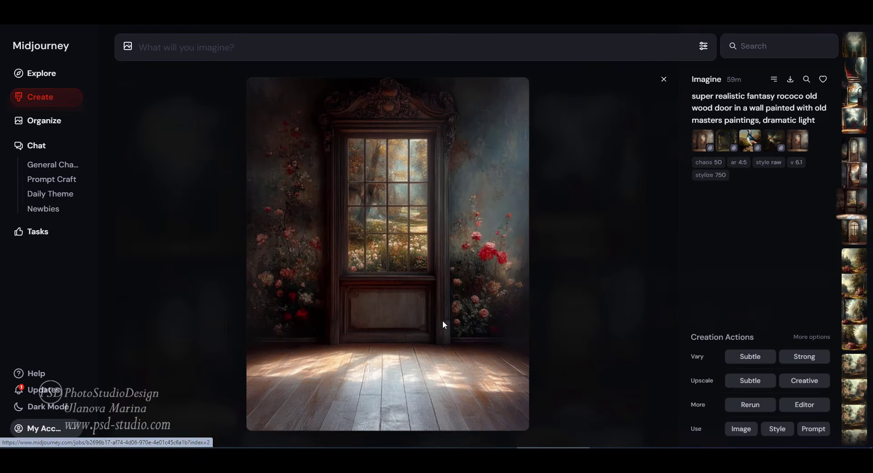
pyautogui.click(596, 329)
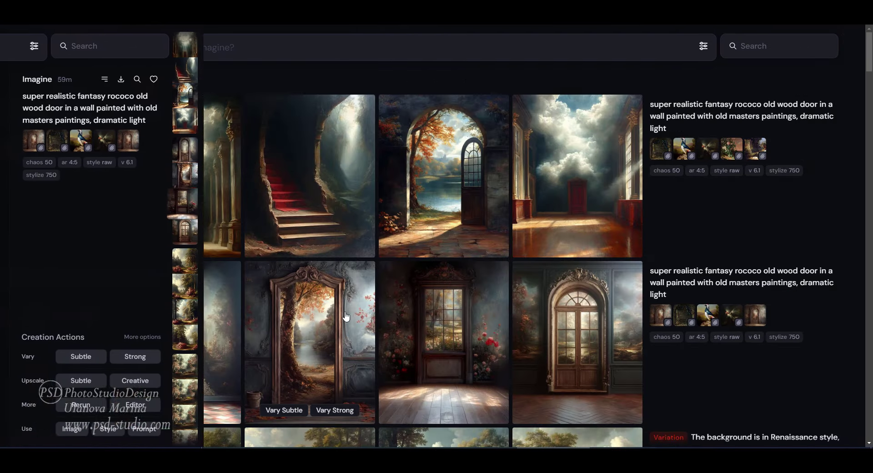
pyautogui.click(567, 333)
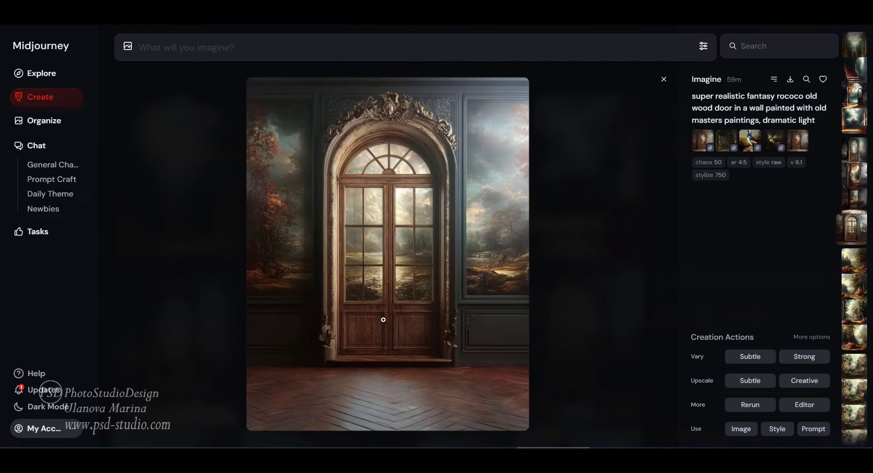
pyautogui.click(814, 429)
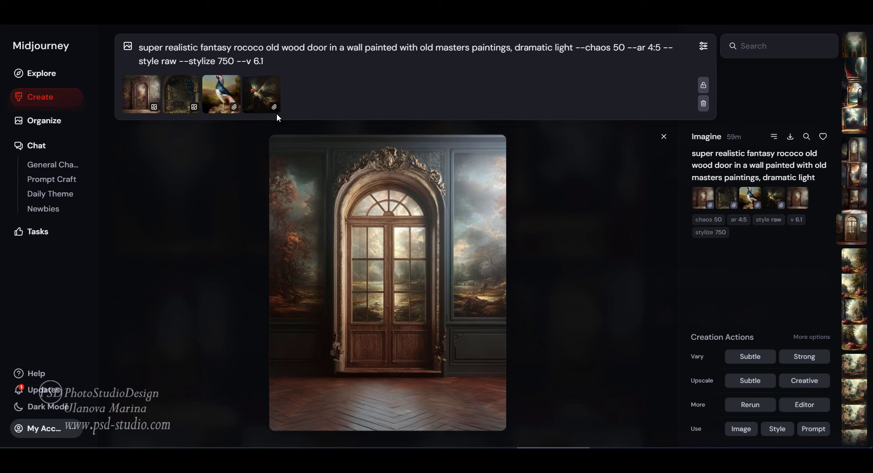
# Add rose still life, flower-box and dark landscape references, two as style references, and generate.
pyautogui.click(129, 46)
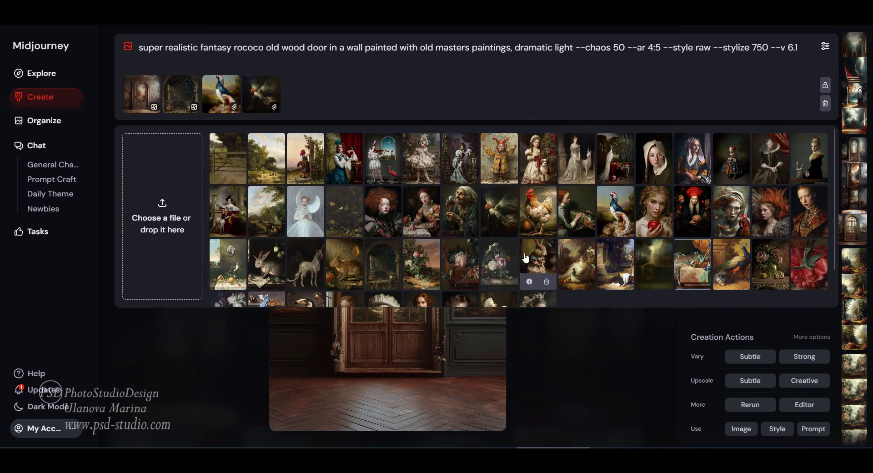
pyautogui.moveTo(422, 263); pyautogui.dragTo(361, 109)
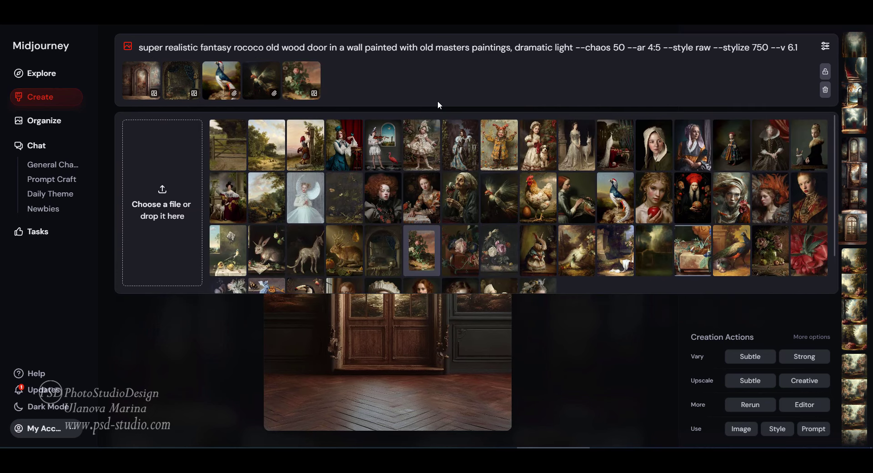
pyautogui.moveTo(692, 250); pyautogui.dragTo(358, 81)
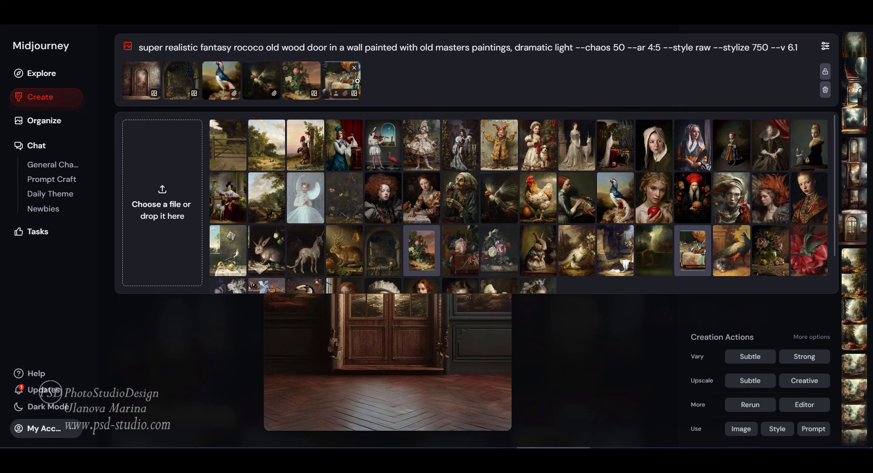
pyautogui.click(345, 93)
pyautogui.click(305, 93)
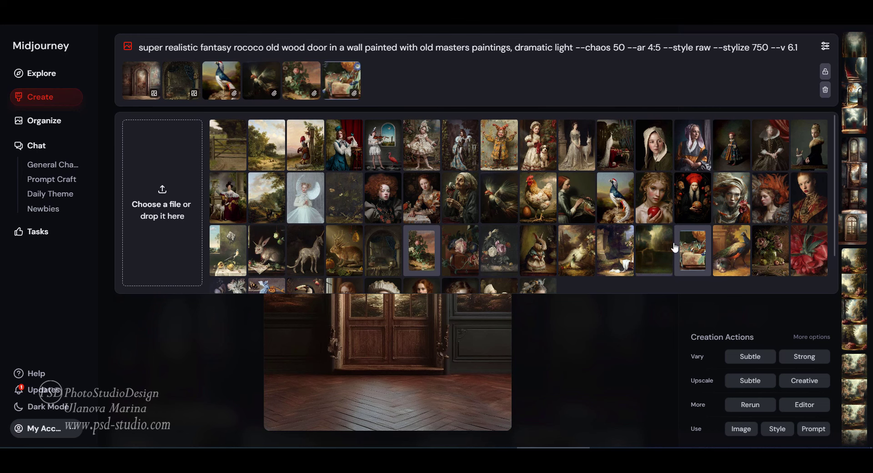
pyautogui.moveTo(674, 247); pyautogui.dragTo(380, 82)
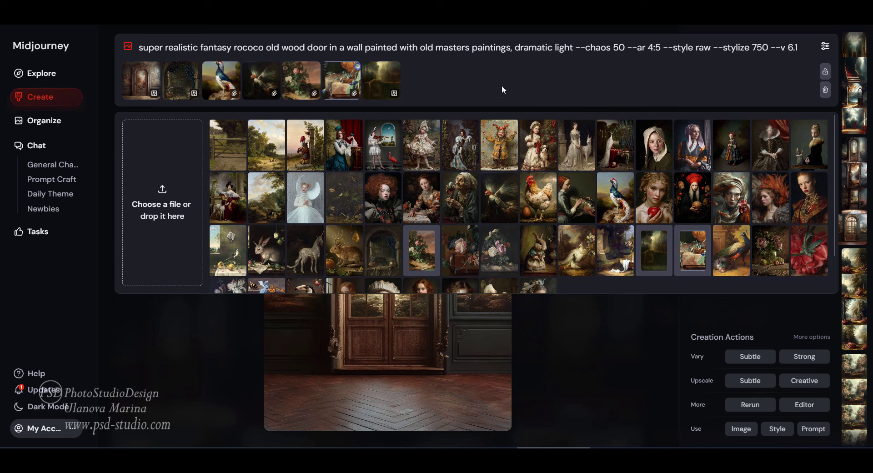
pyautogui.press('Return')
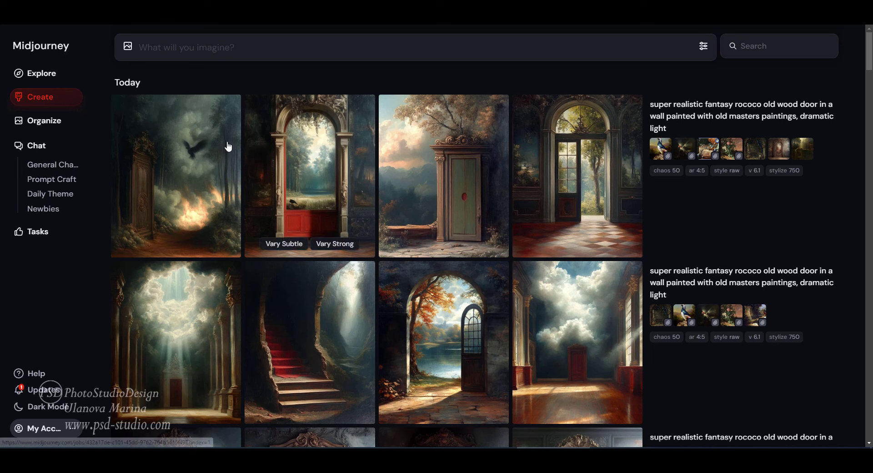
# Step through the new results: forest door with fire, arched red door, green door, open arched interior.
pyautogui.moveTo(183, 191)
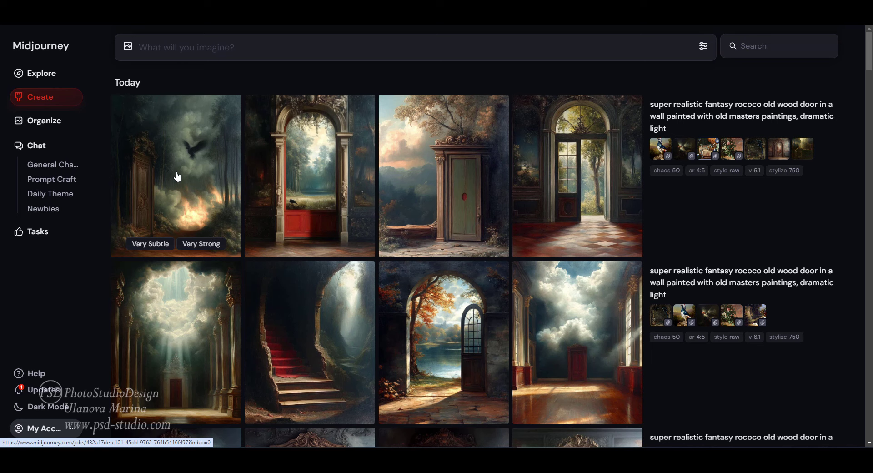
pyautogui.click(178, 176)
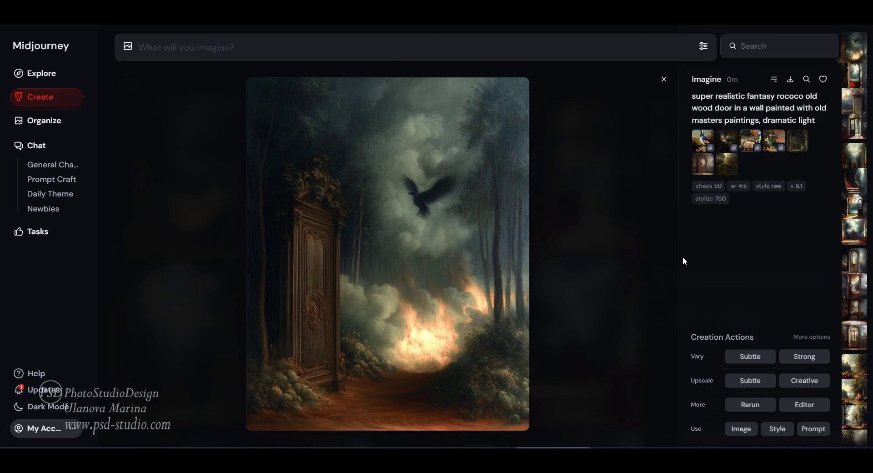
pyautogui.press('Right')
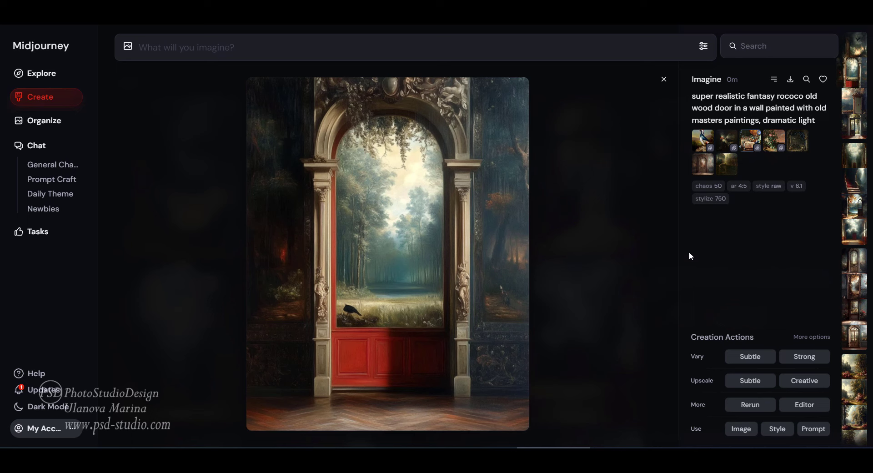
pyautogui.press('Right')
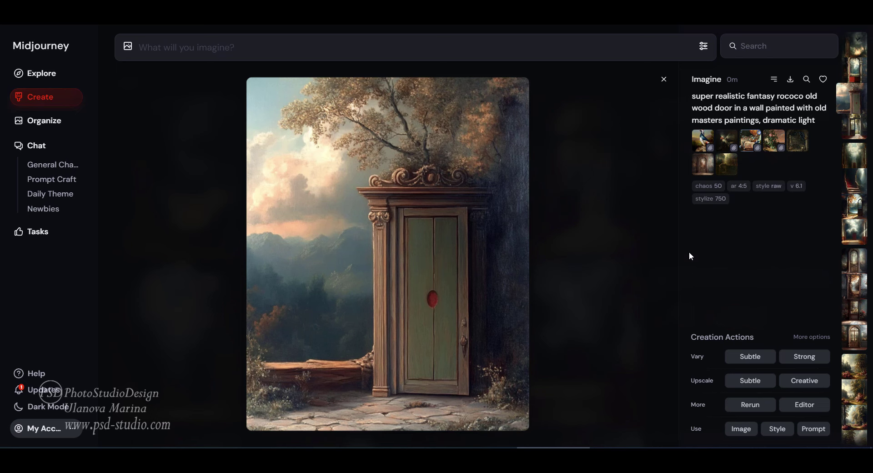
pyautogui.press('Right')
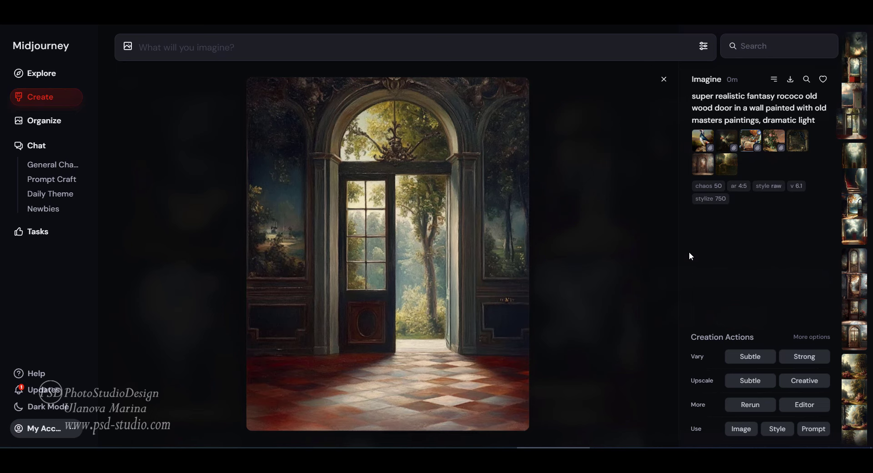